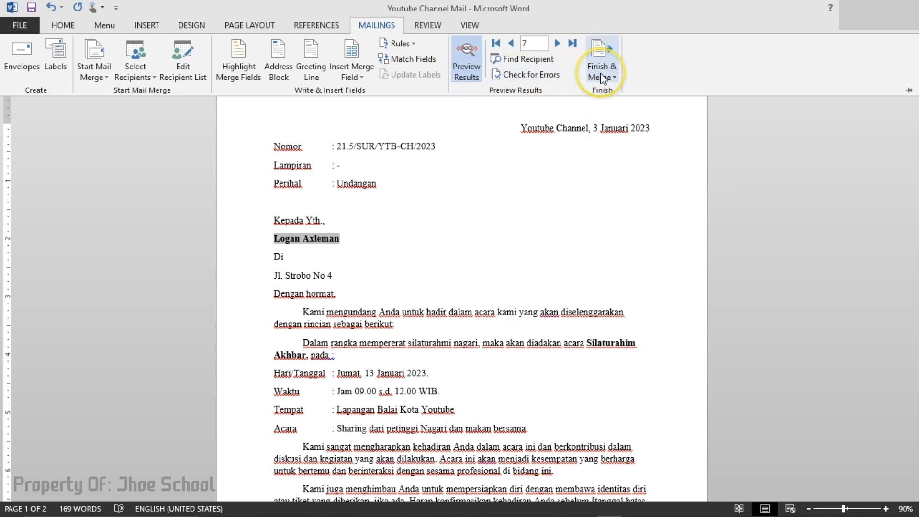
Open the merge-to-printer options and try the All, Current record and From–To record choices.
left_click(608, 73)
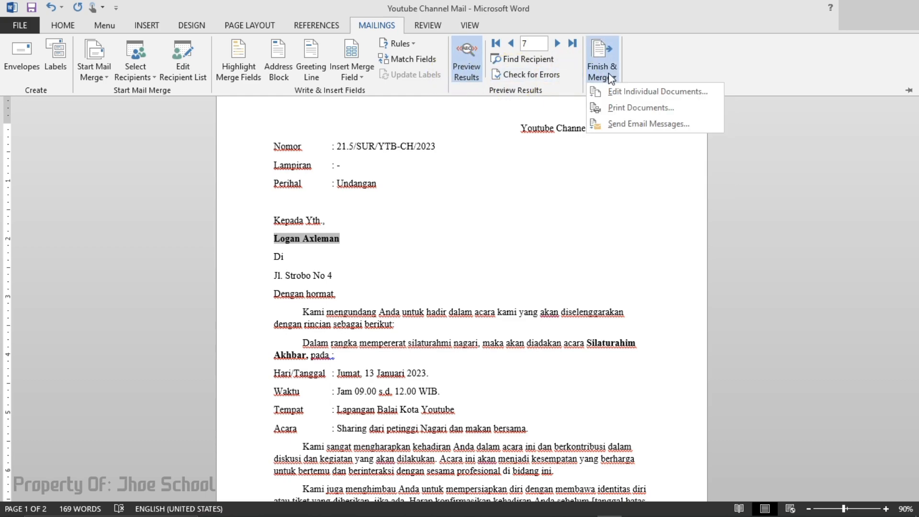
left_click(628, 110)
left_click(395, 235)
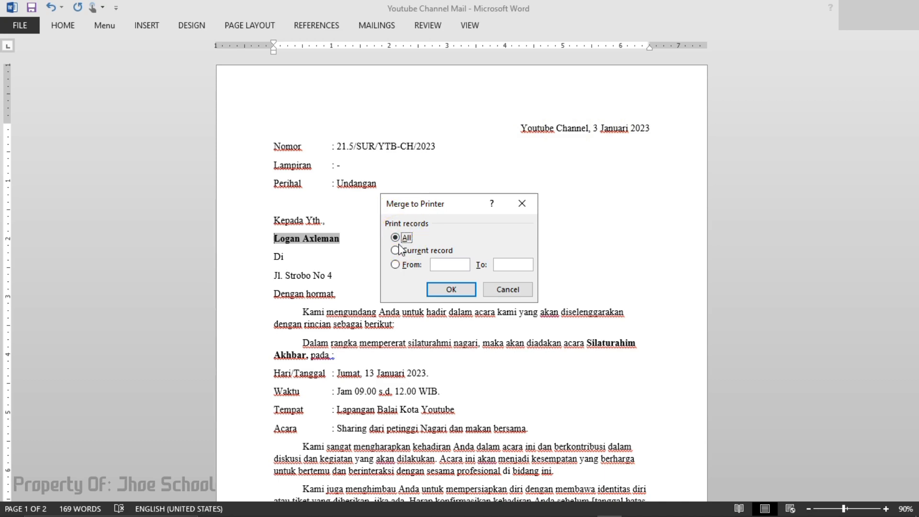
left_click(396, 250)
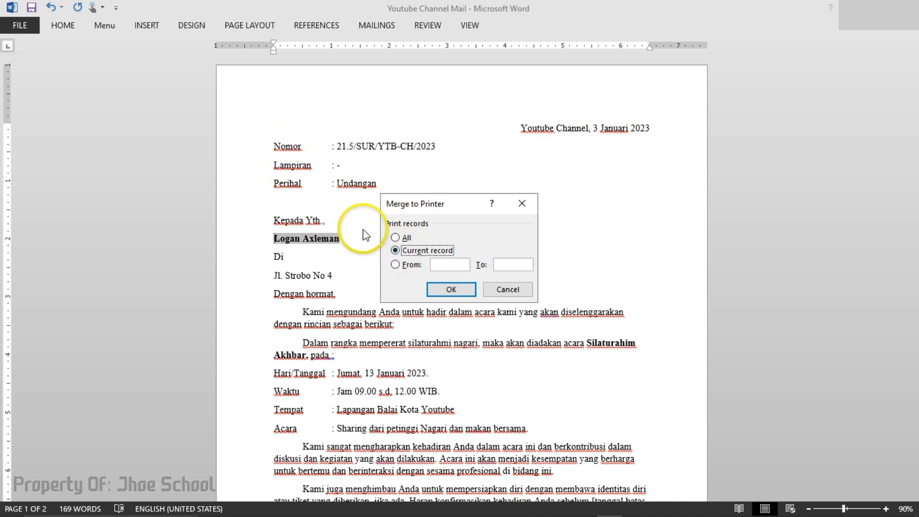
left_click(446, 265)
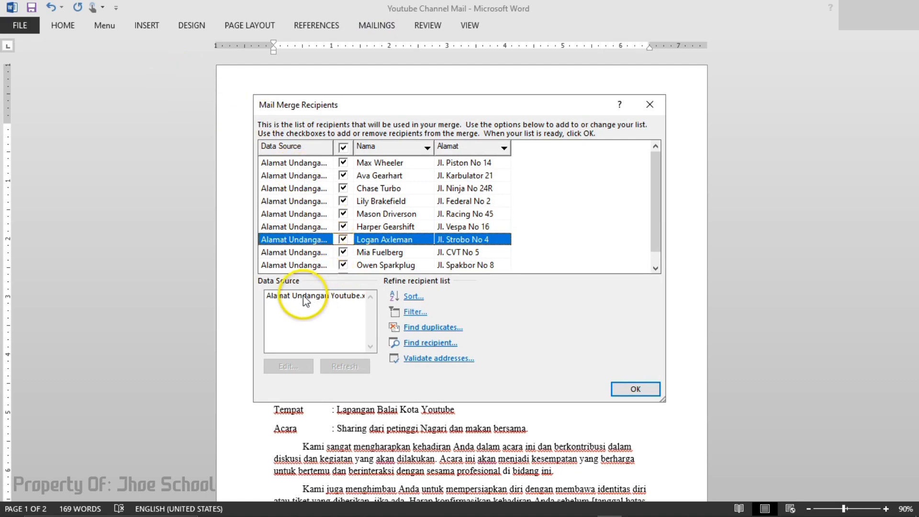
Open the Alamat Undangan Youtube.xlsx data source for editing from the recipient list and widen the Nama column.
left_click(306, 299)
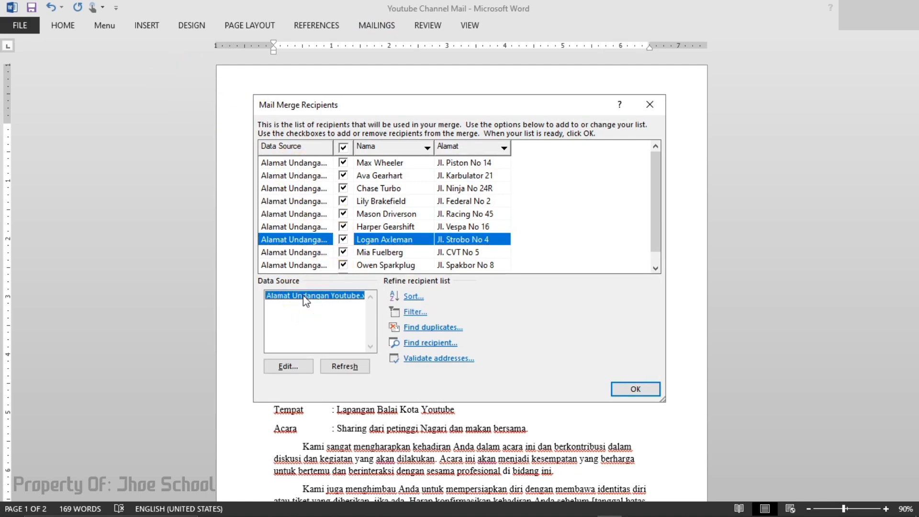
left_click(289, 373)
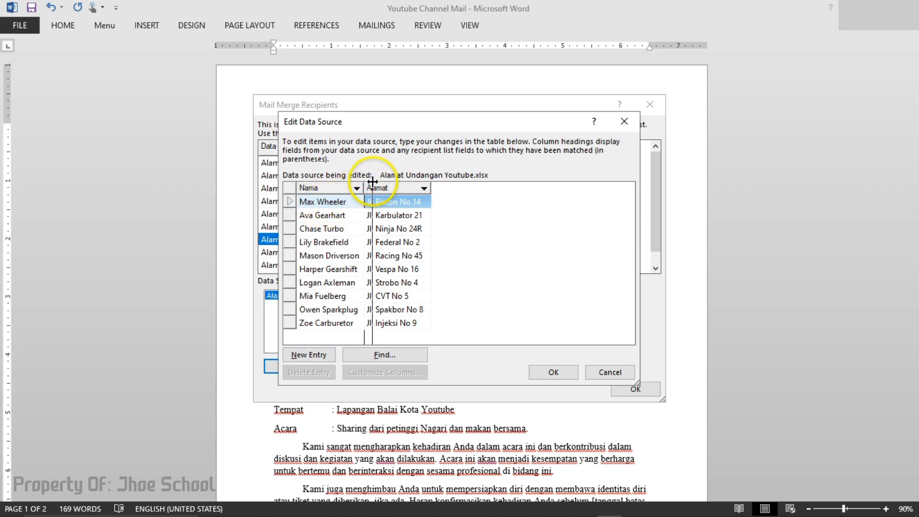
left_click_drag(363, 187, 372, 188)
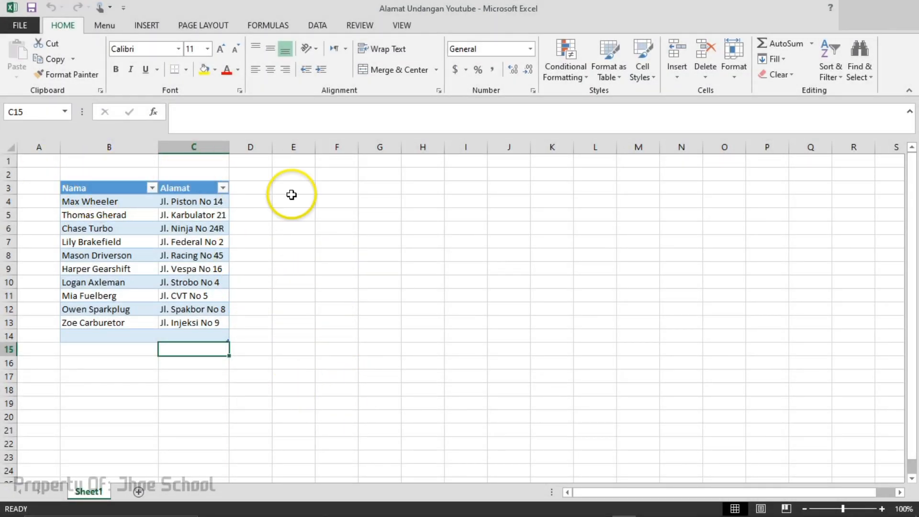
Switch from the address worksheet to the Youtube Channel Mail letter in Word and place the cursor on the blank line below "Di".
scroll(329, 369, "down", 3)
scroll(334, 361, "up", 3)
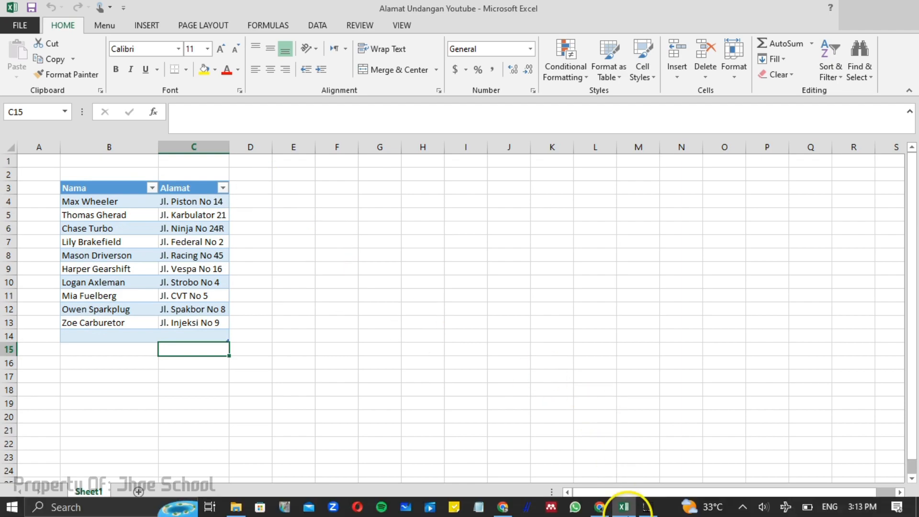
left_click(643, 514)
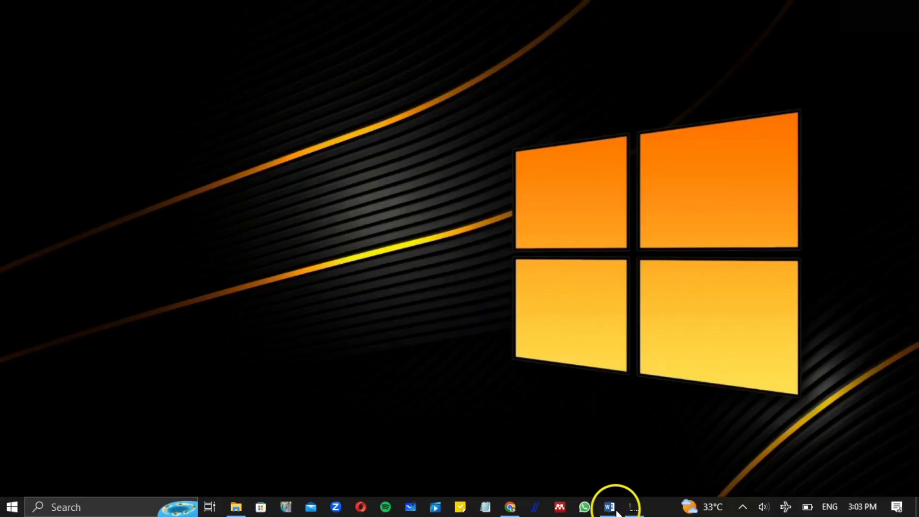
left_click(617, 513)
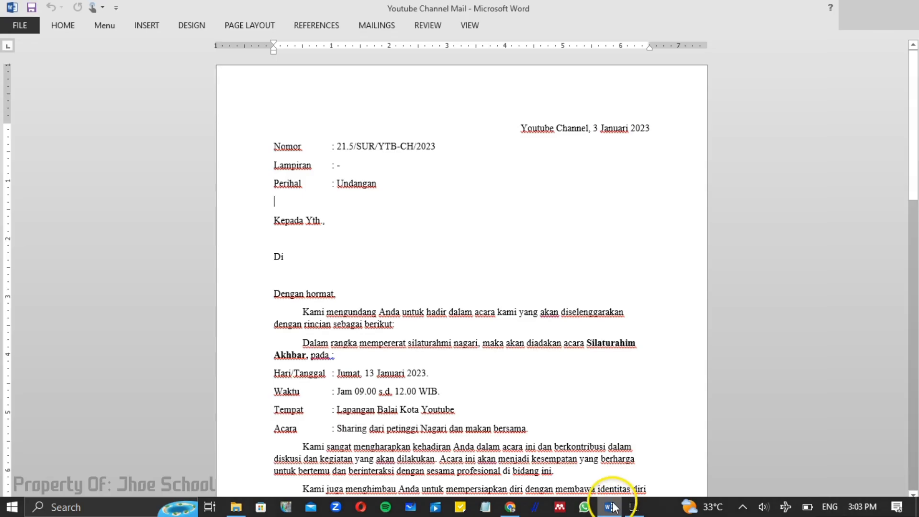
left_click(282, 202)
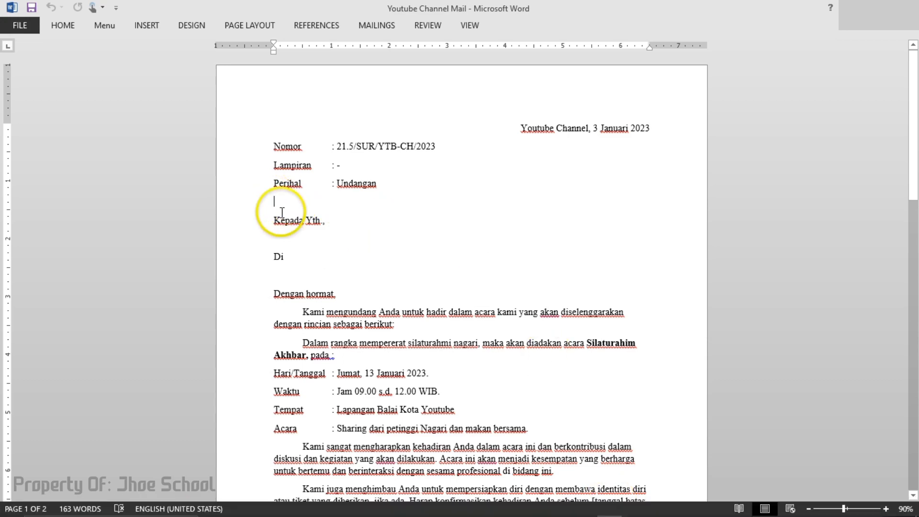
double_click(282, 240)
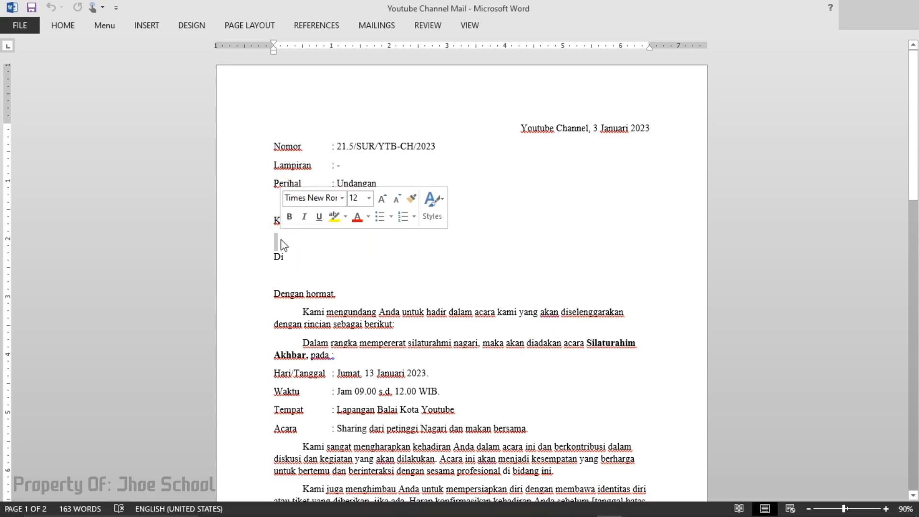
left_click(288, 271)
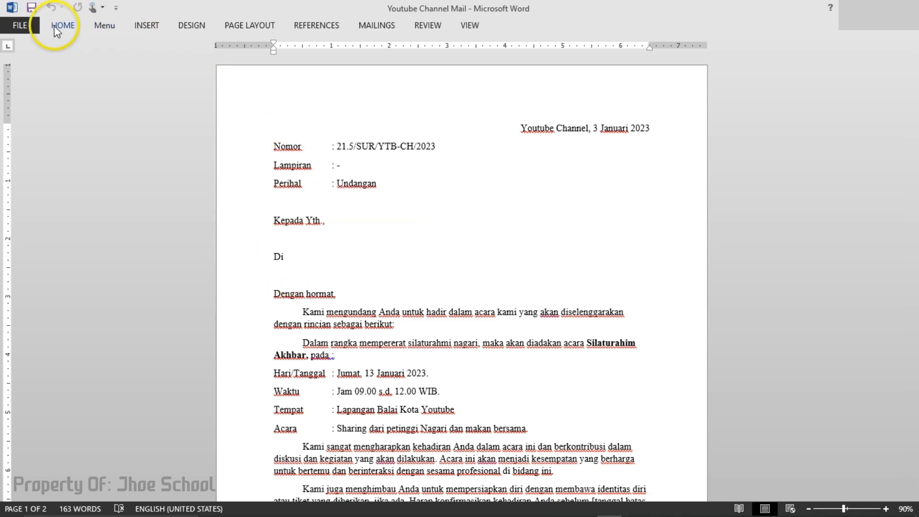
Link Sheet1$ of the existing workbook Alamat Undangan Youtube, in Downloads > Jhoe Google, as the letter's mail merge recipient list.
left_click(383, 25)
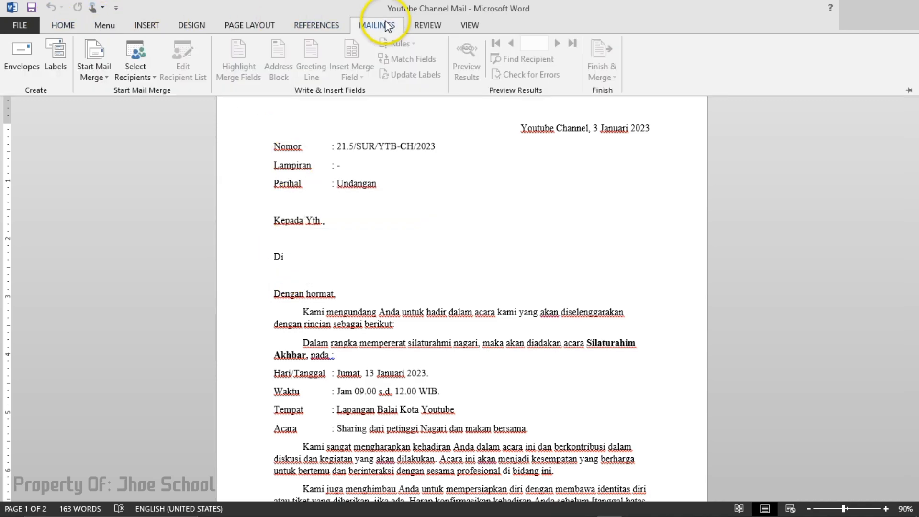
left_click(136, 77)
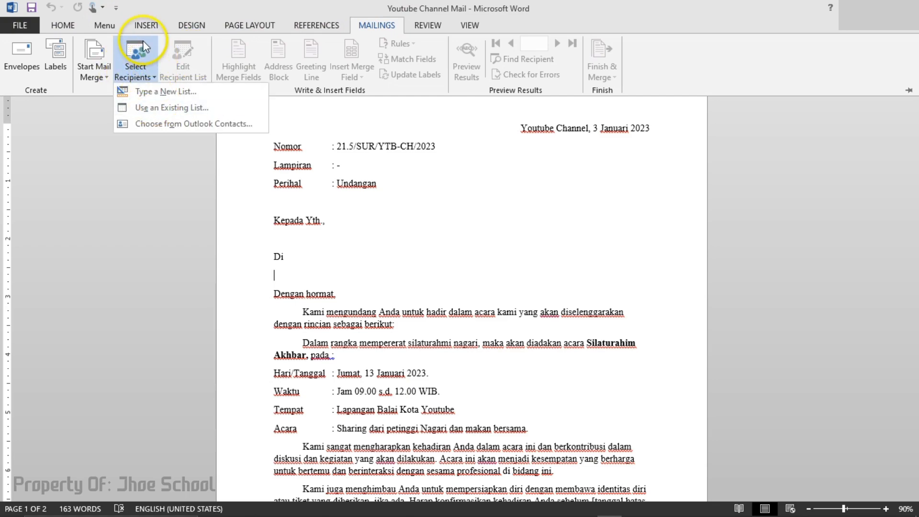
left_click(154, 108)
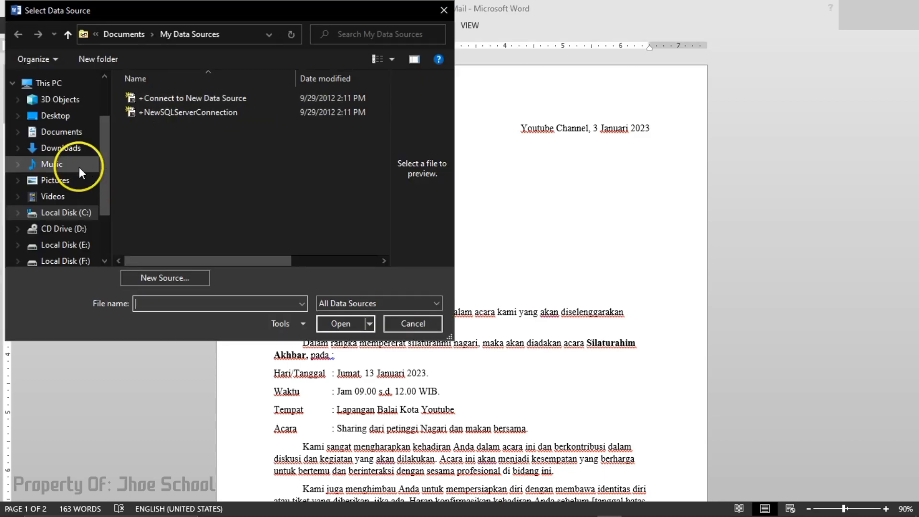
left_click(67, 148)
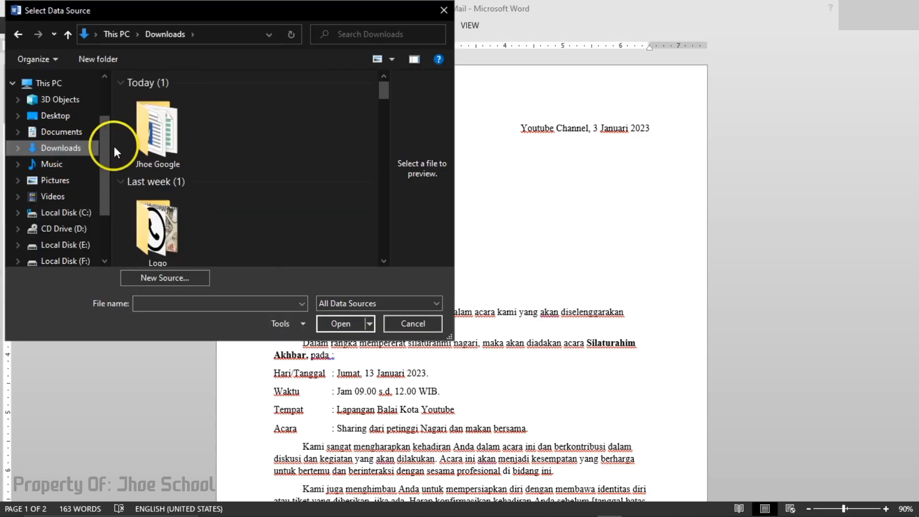
double_click(174, 144)
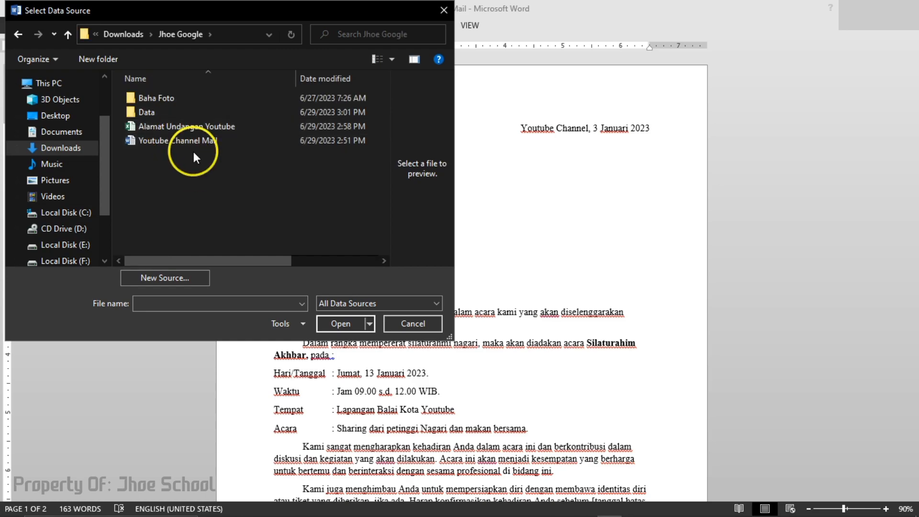
left_click(194, 130)
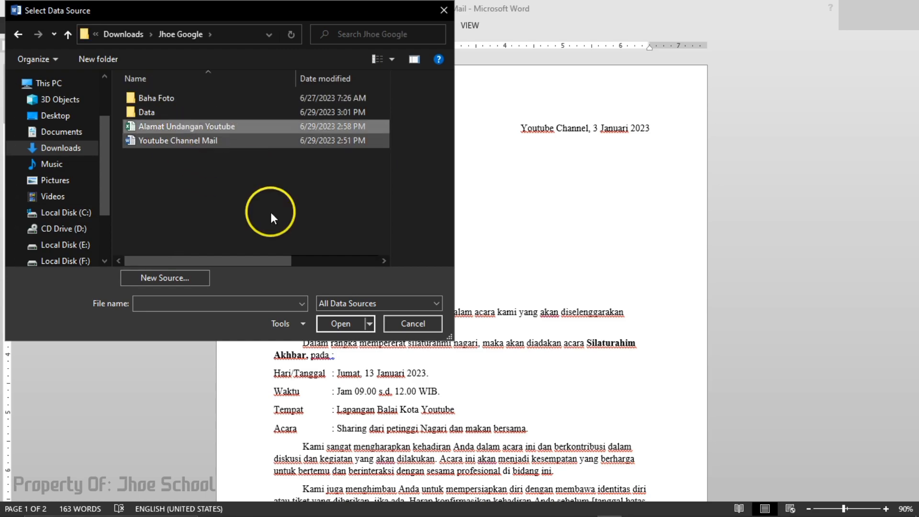
left_click(339, 323)
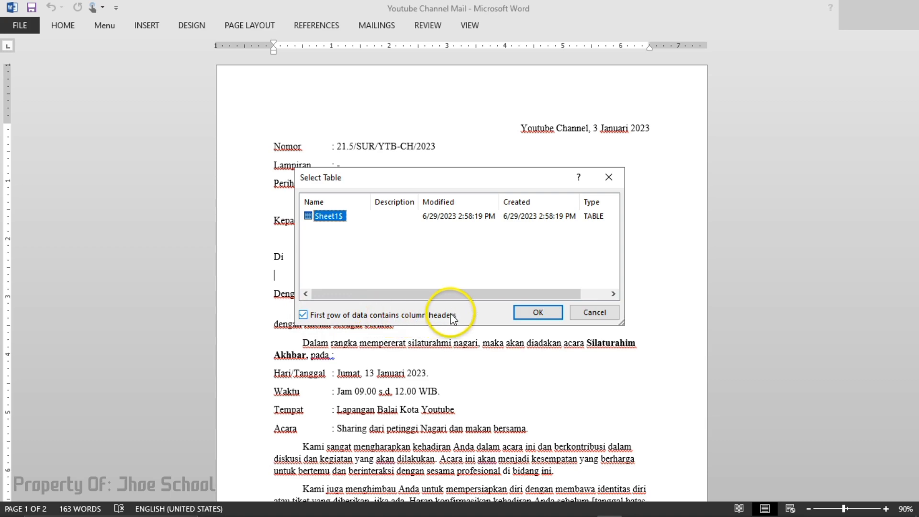
left_click(537, 313)
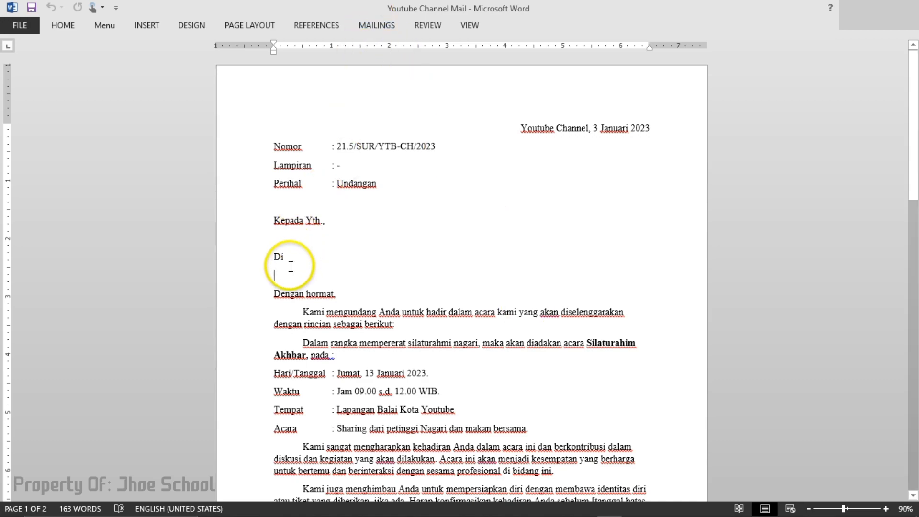
Insert the Nama merge field on the blank line below "Kepada Yth.,".
left_click(363, 27)
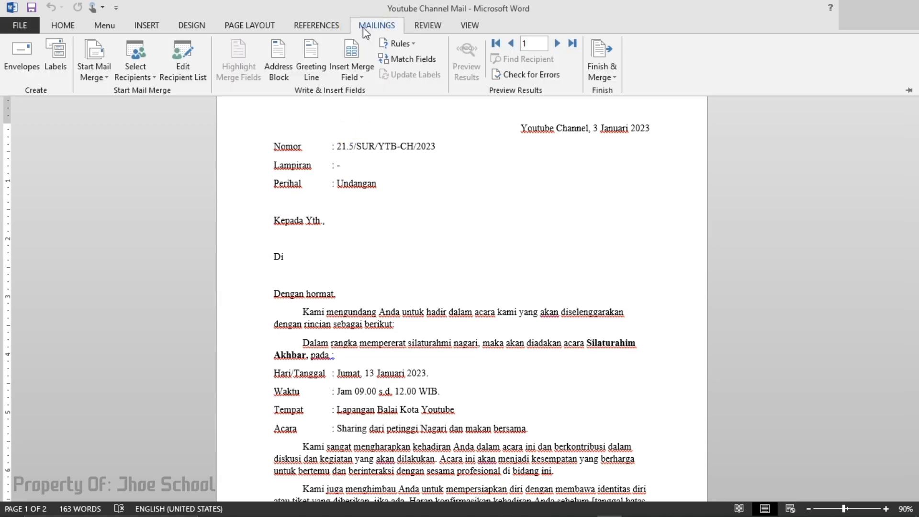
left_click(361, 79)
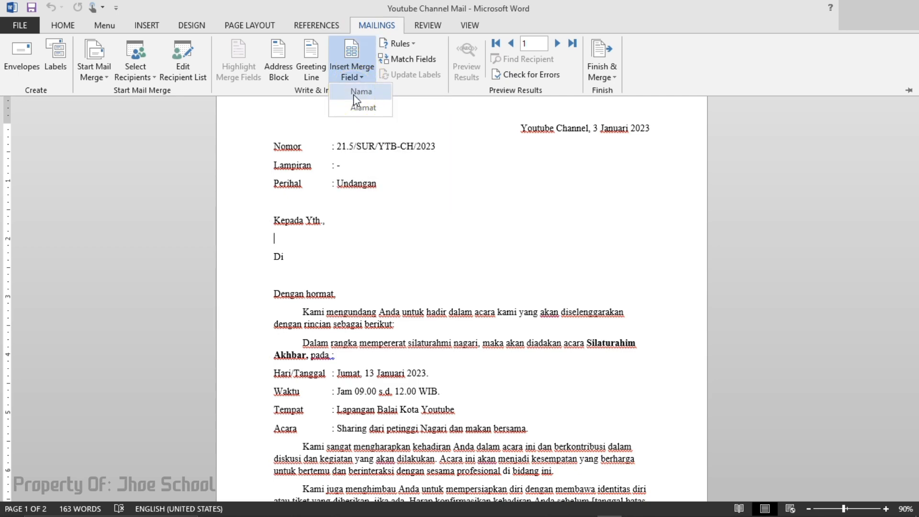
left_click(353, 93)
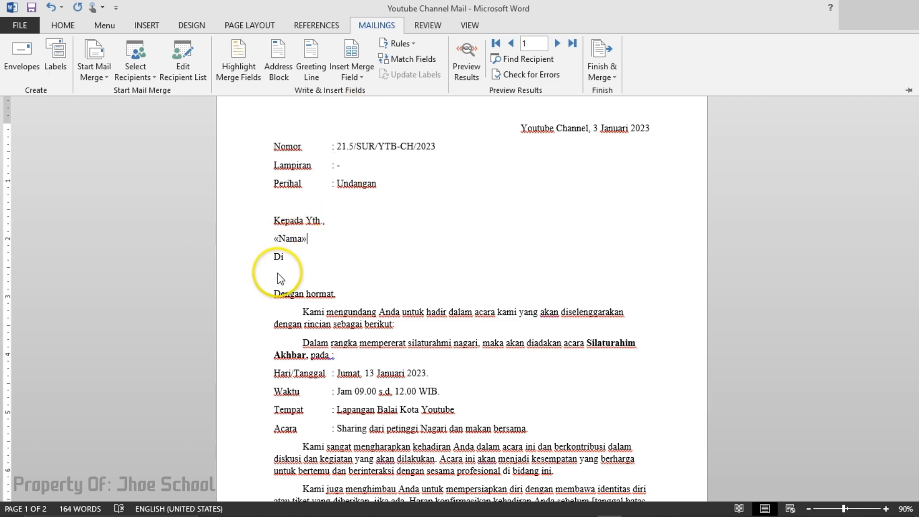
Insert the Alamat merge field on the blank line between "Di" and "Dengan hormat,".
key("ctrl+F1")
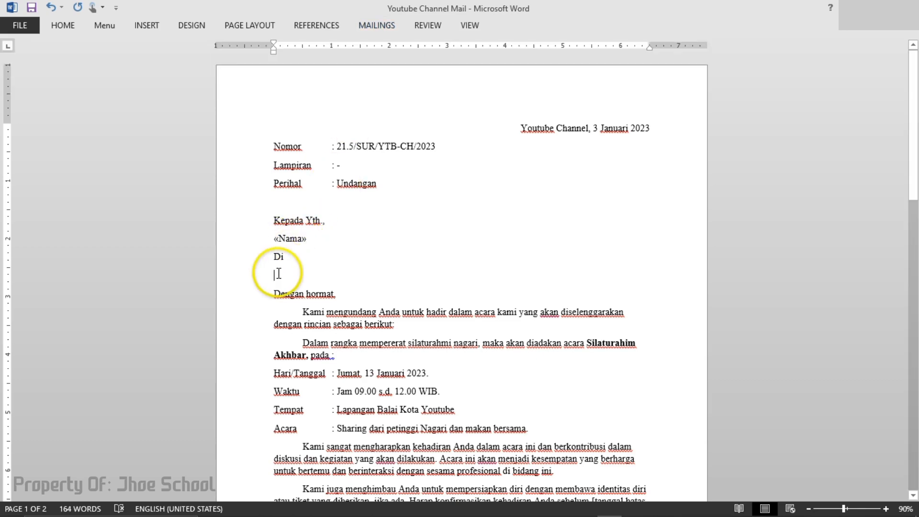
left_click(377, 26)
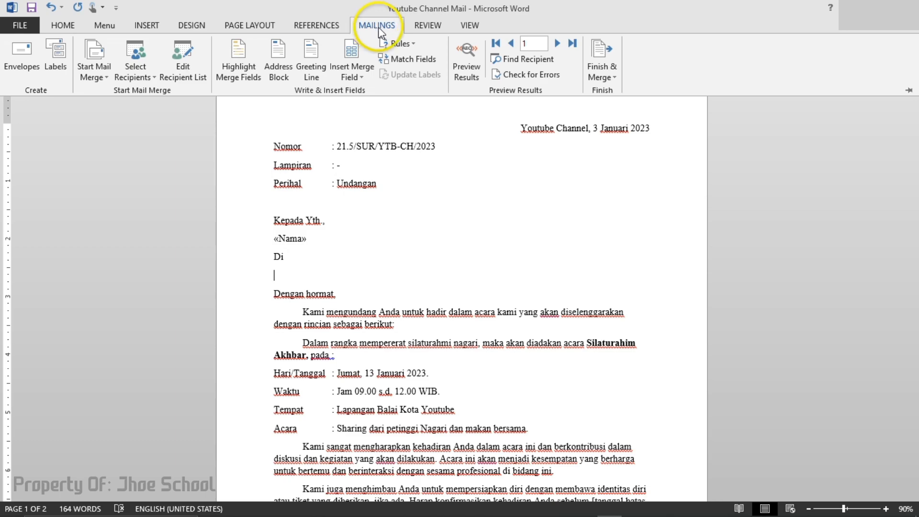
left_click(361, 78)
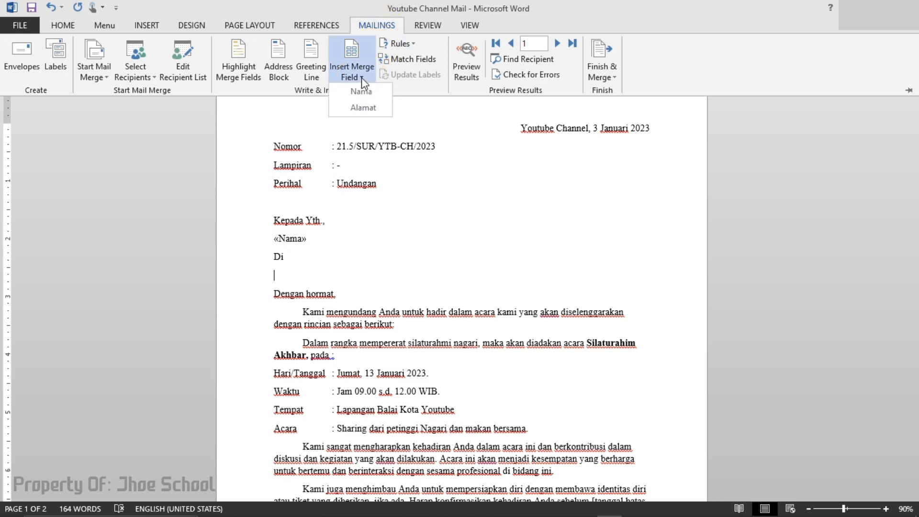
left_click(366, 108)
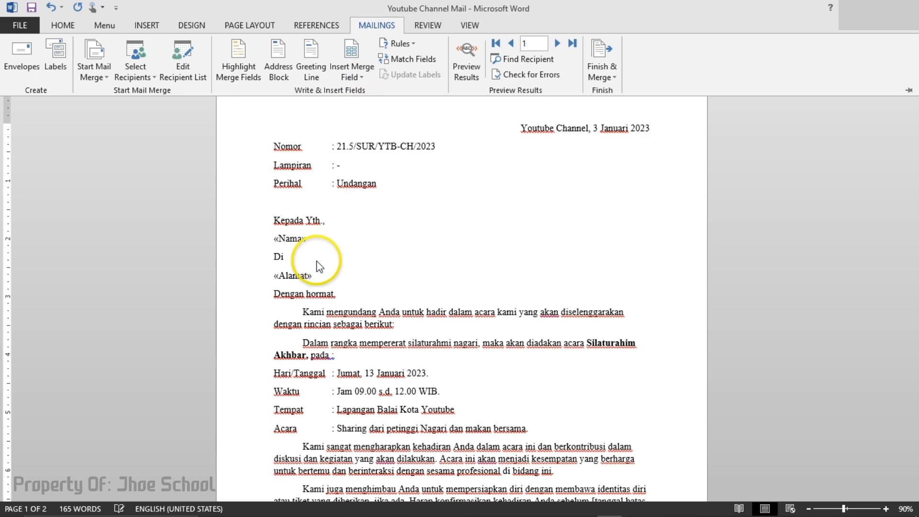
key("ctrl+F1")
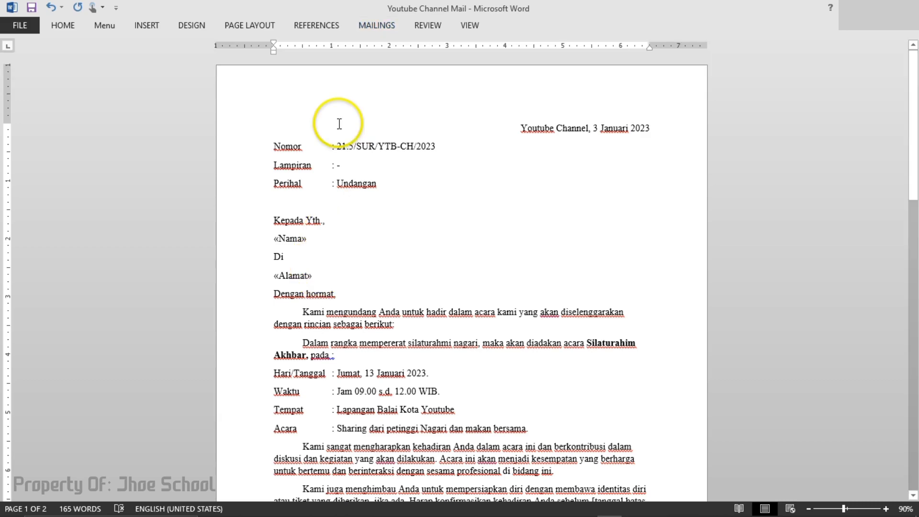
Preview the merge results in the letter for the first recipient record.
left_click(373, 27)
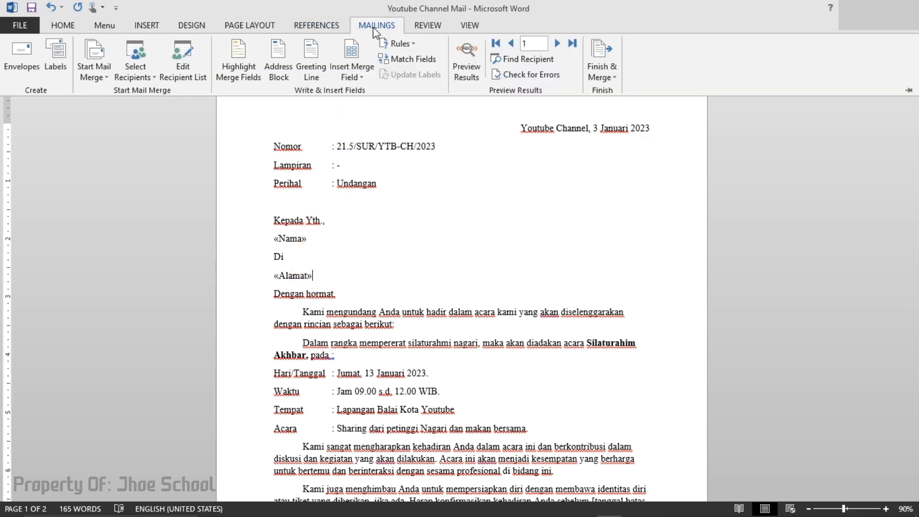
left_click(466, 50)
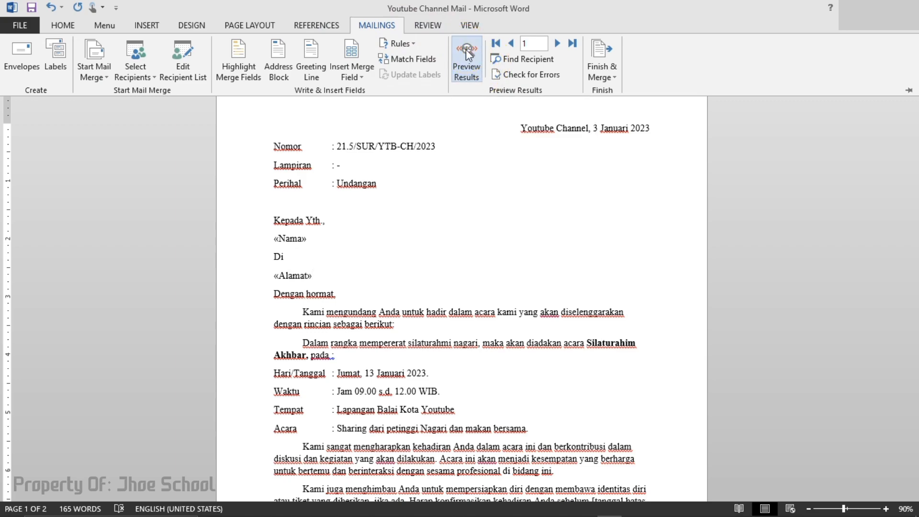
left_click(466, 50)
key("ctrl+F1")
left_click_drag(324, 240, 276, 235)
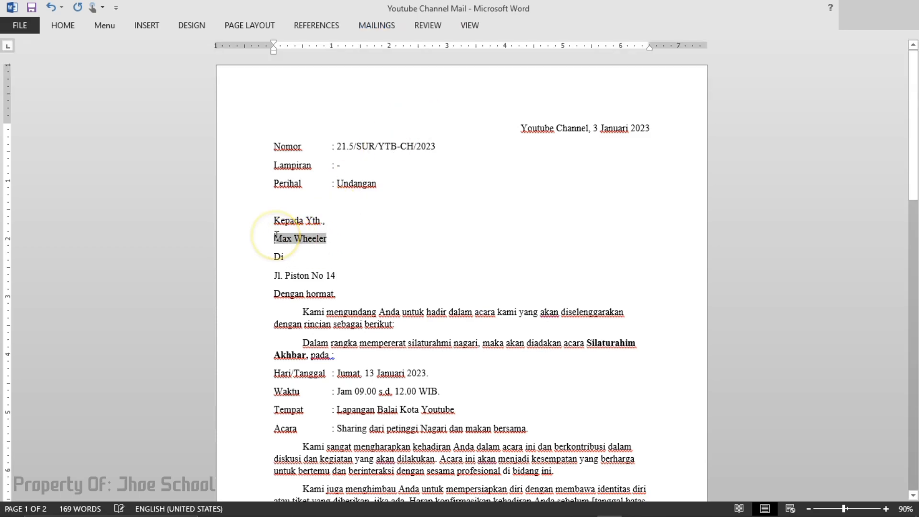
left_click(63, 26)
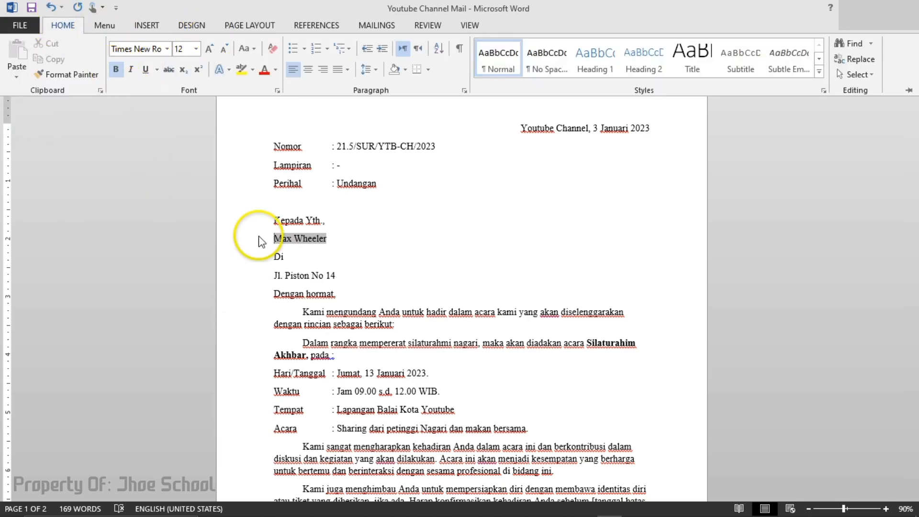
left_click(343, 231)
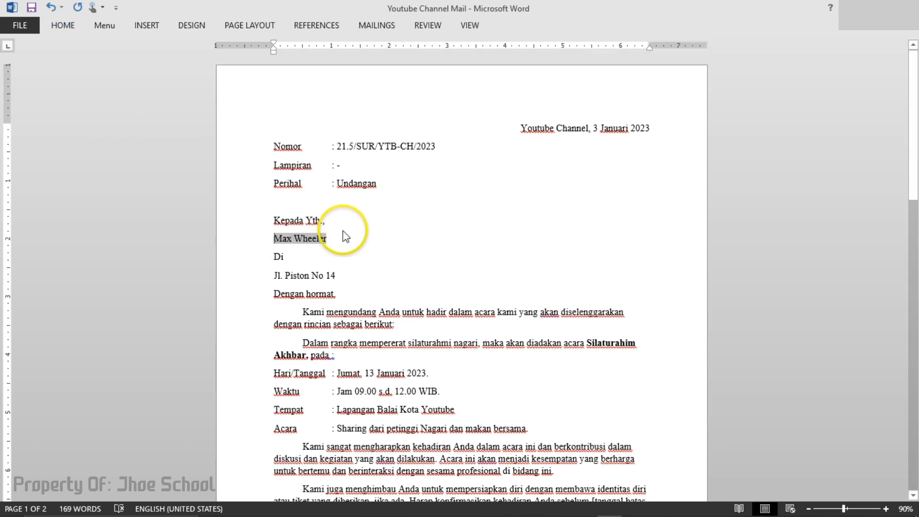
key("ctrl+a")
left_click(334, 256)
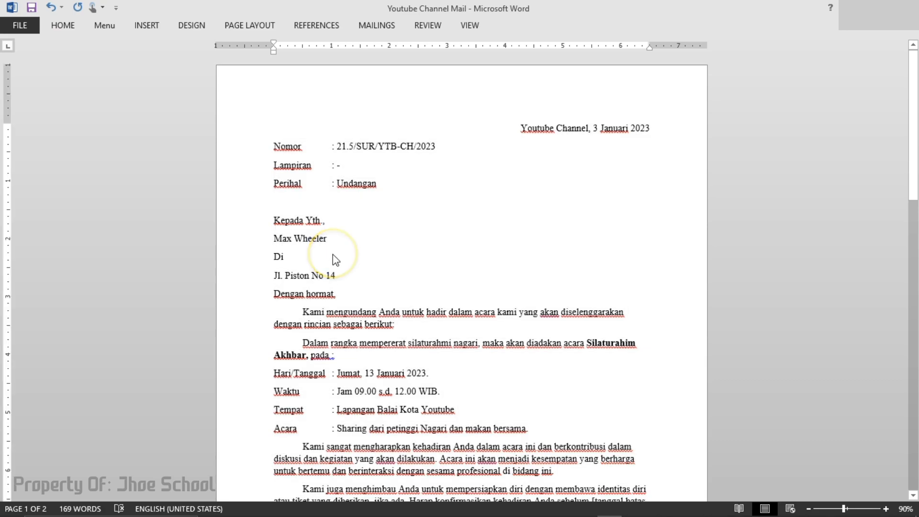
left_click(338, 235)
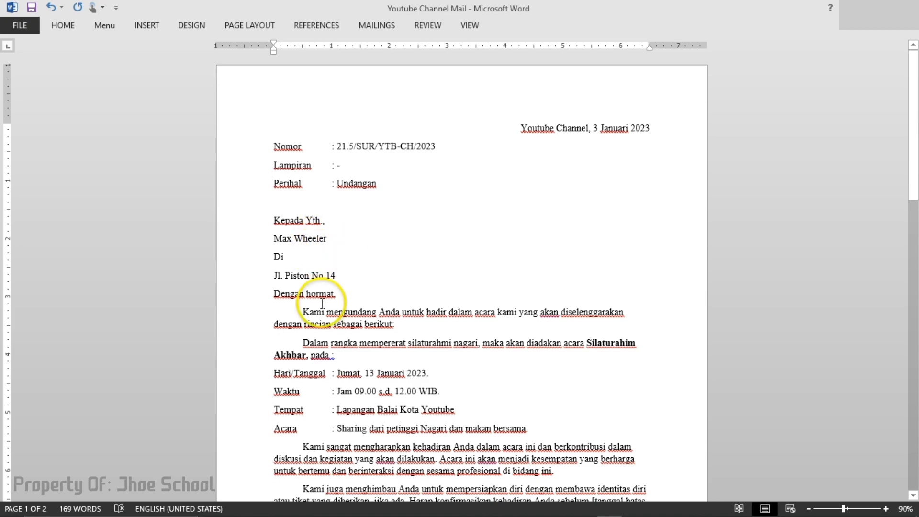
key("shift+Home")
left_click(343, 240)
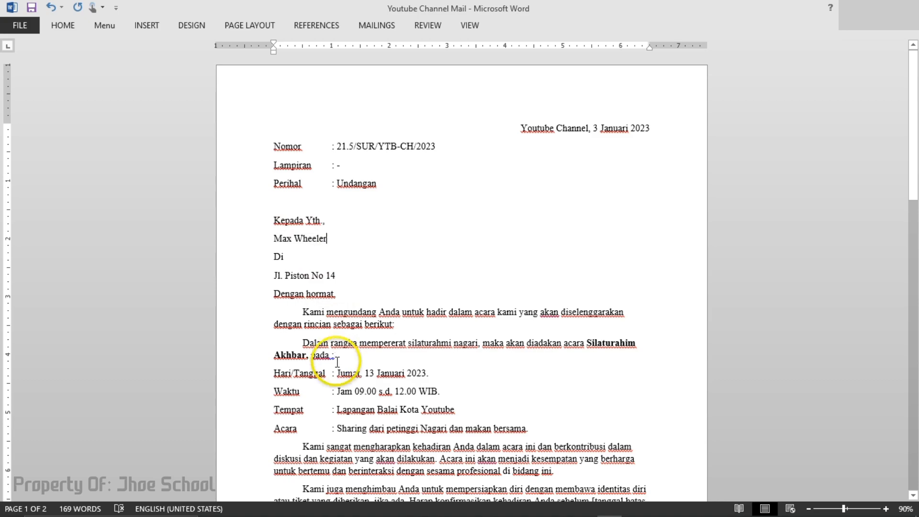
Make the recipient name merge field below "Kepada Yth.," bold.
left_click_drag(327, 240, 257, 242)
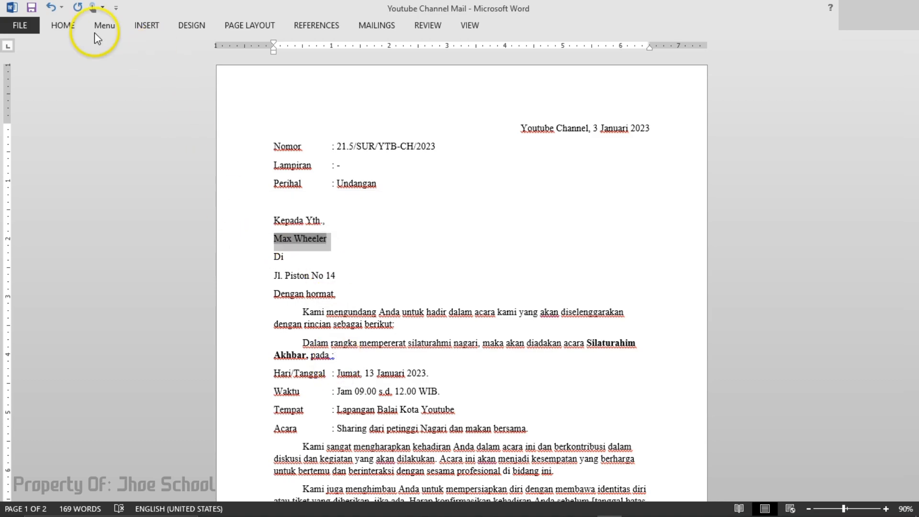
left_click(62, 28)
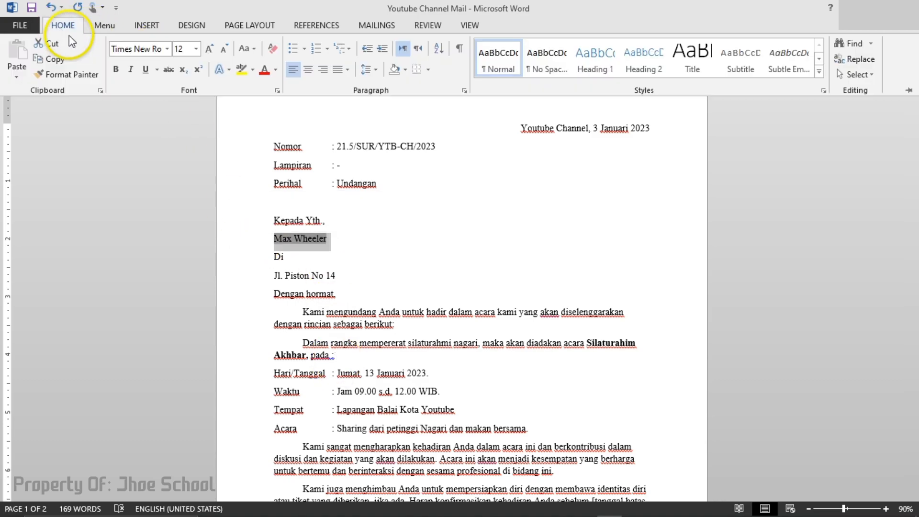
left_click(114, 71)
left_click(194, 171)
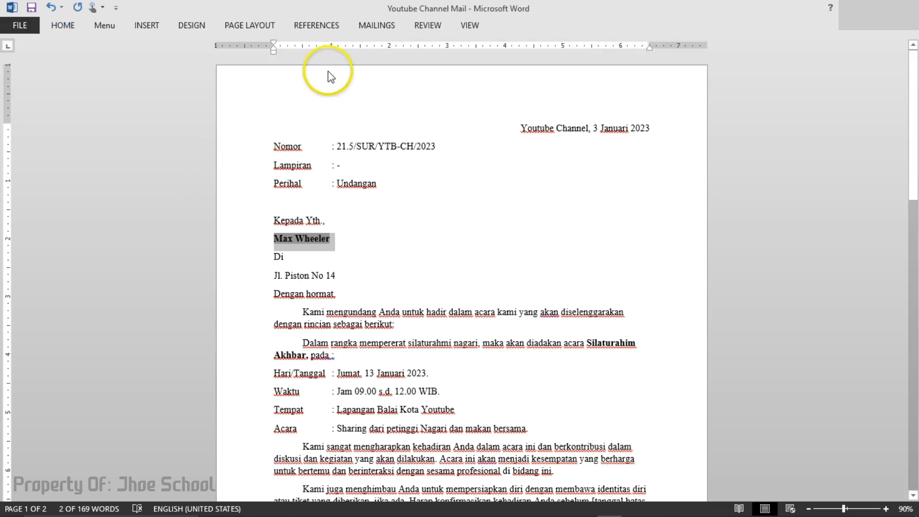
Page through the merged letters one recipient at a time up to record 7.
left_click(375, 26)
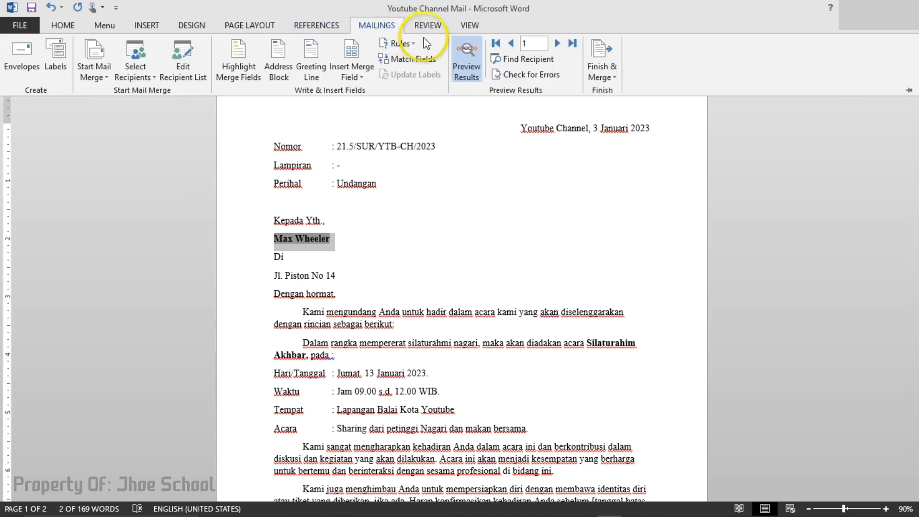
left_click(556, 45)
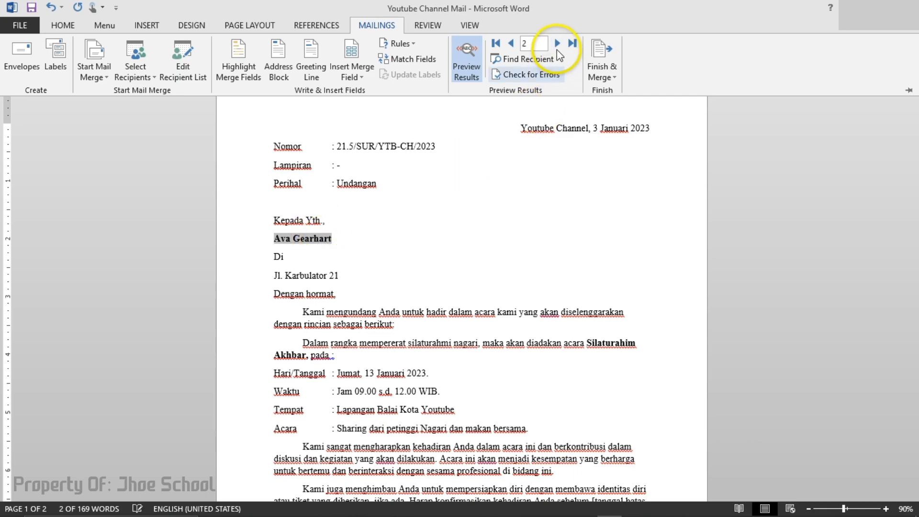
left_click(558, 45)
left_click(557, 45)
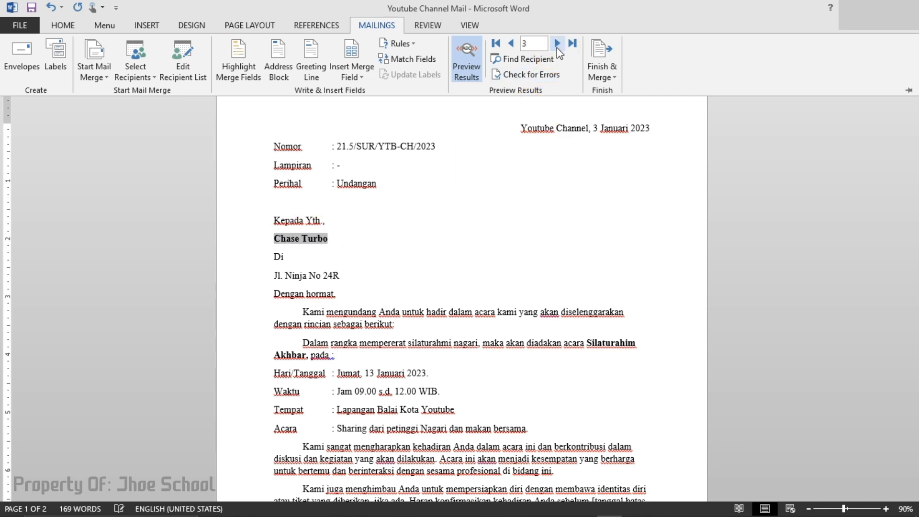
left_click(557, 47)
left_click(557, 47)
left_click(557, 46)
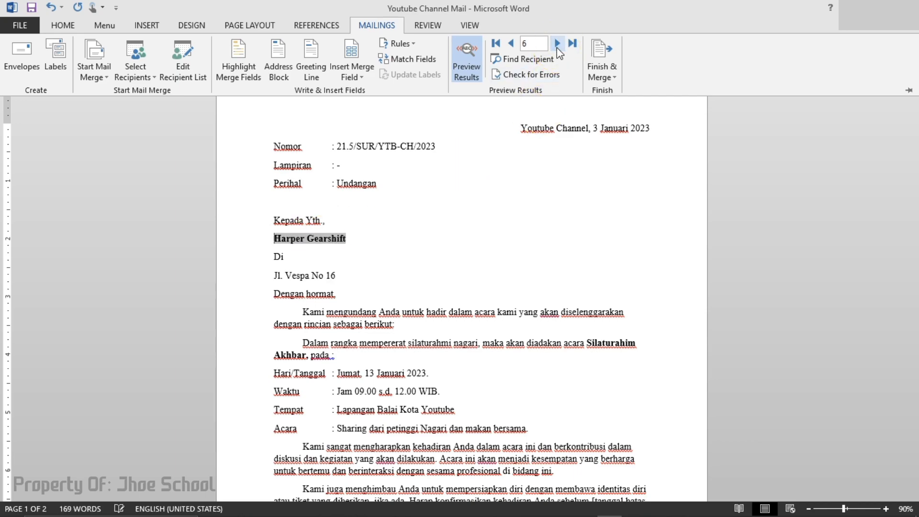
left_click(557, 47)
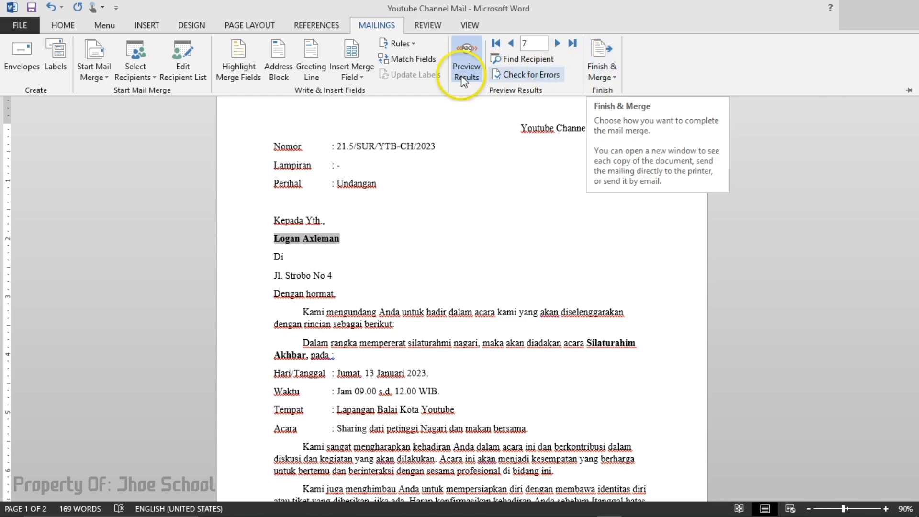
Start merging the letters to the printer and choose to print only the current record.
left_click(609, 76)
left_click(628, 113)
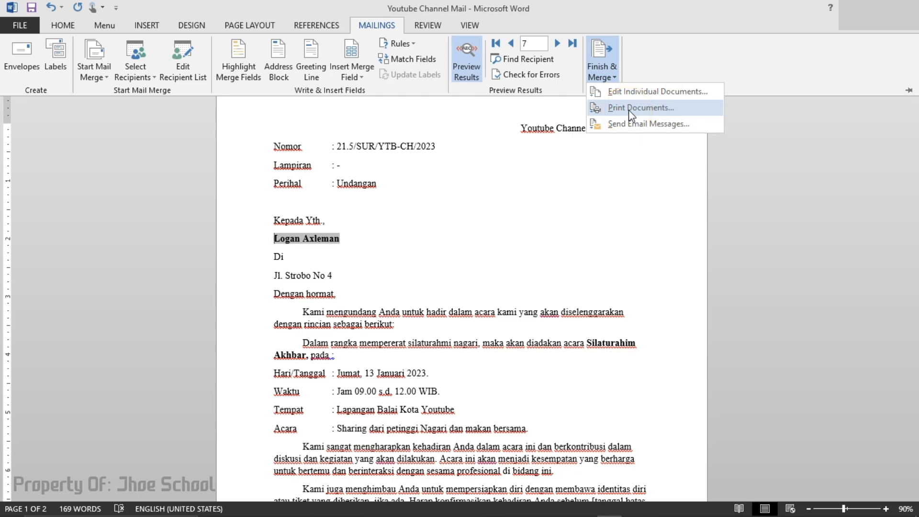
left_click(628, 113)
left_click(568, 129)
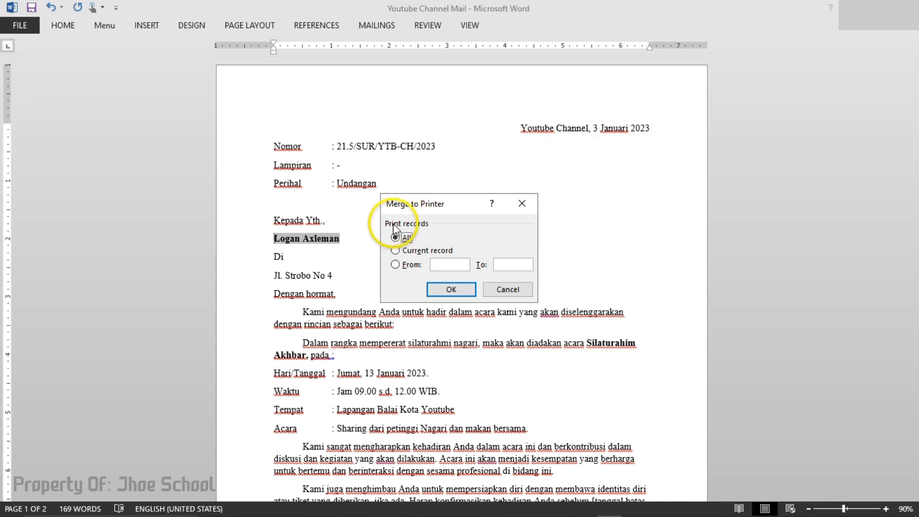
left_click(397, 251)
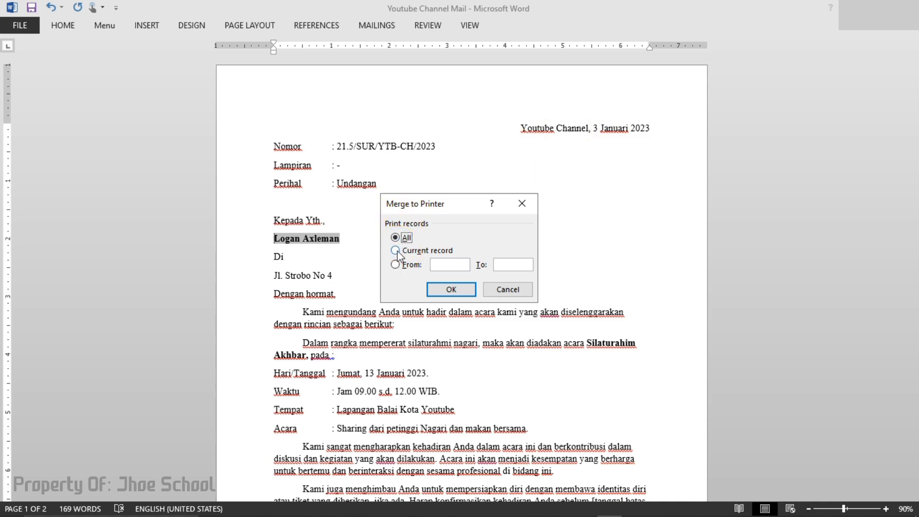
left_click(396, 251)
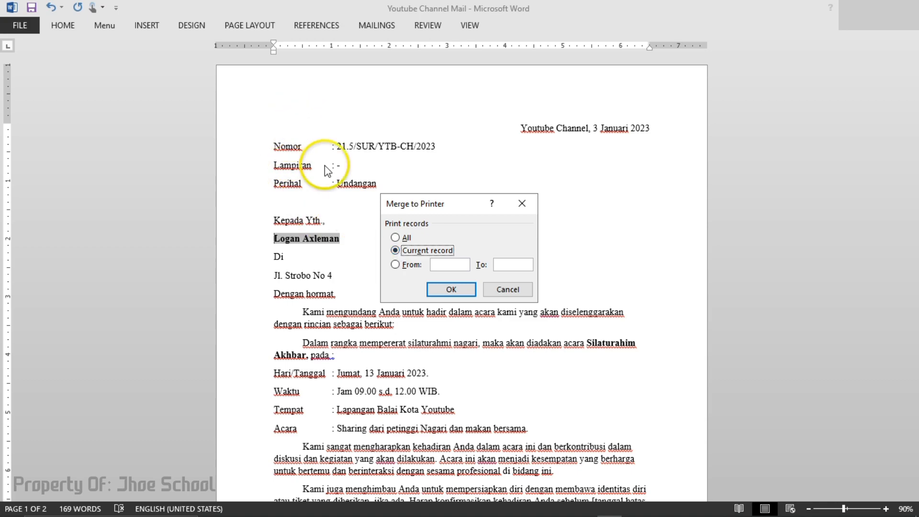
Set the merge print range to records 1 to 5 and dismiss the dialog without printing.
left_click(395, 265)
left_click(446, 264)
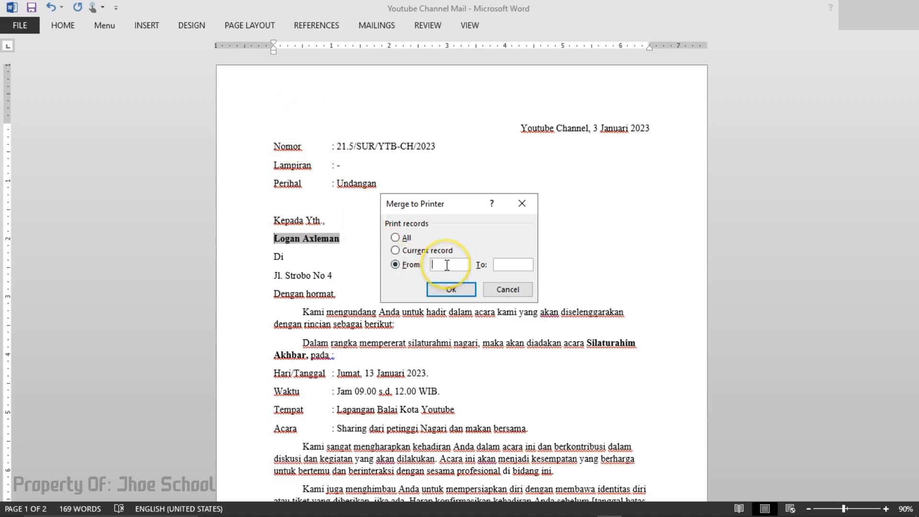
type("1")
left_click(514, 264)
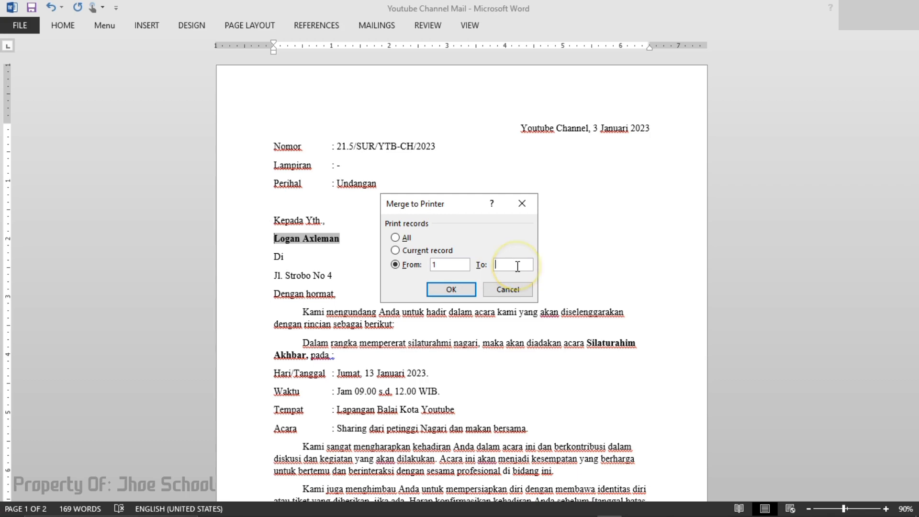
type("2")
left_click(516, 265)
key("BackSpace")
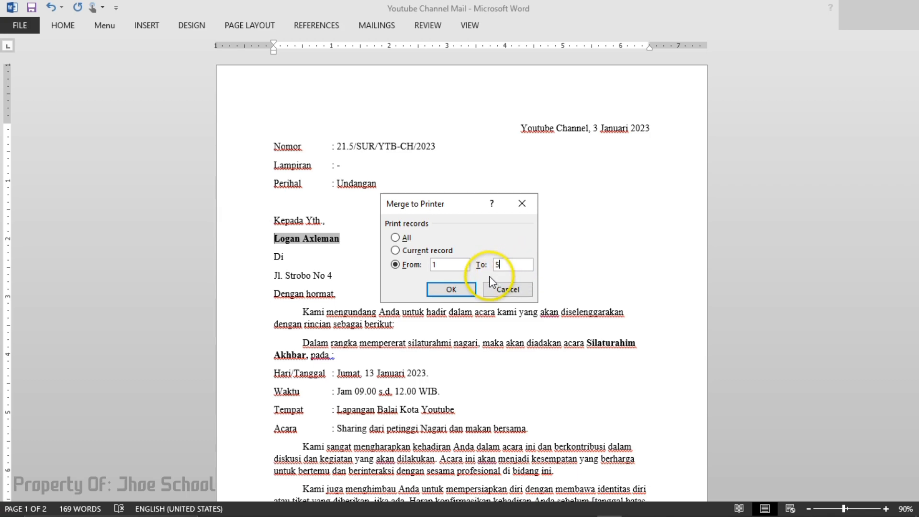
left_click(455, 296)
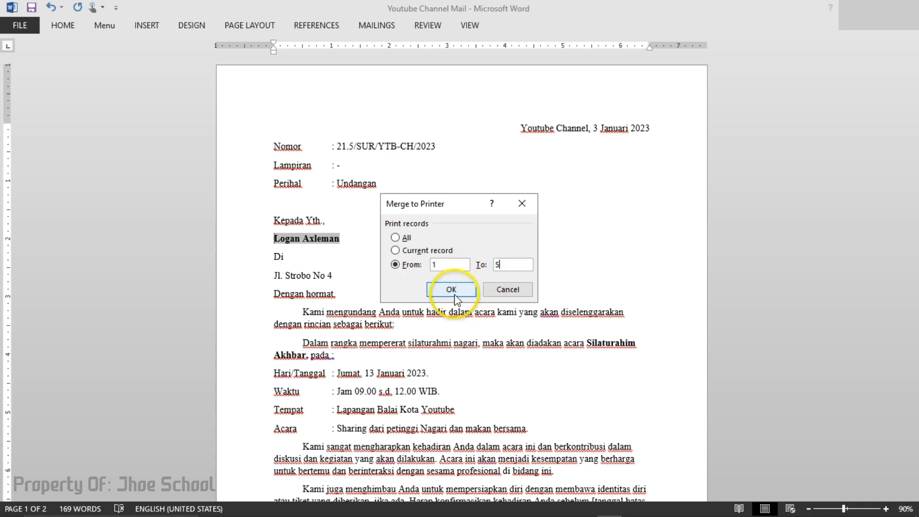
left_click(488, 293)
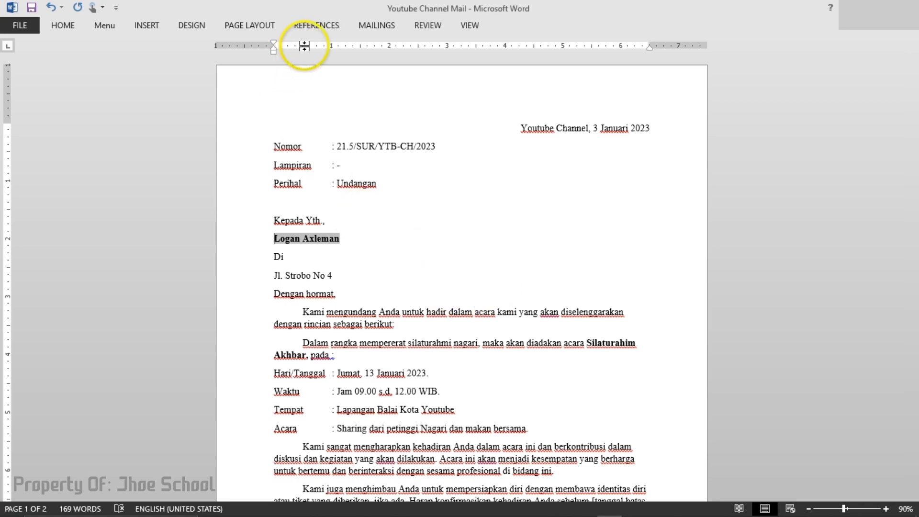
Open the Alamat Undangan Youtube data source of the recipient list for editing and slightly widen its Nama and Alamat columns.
left_click(381, 27)
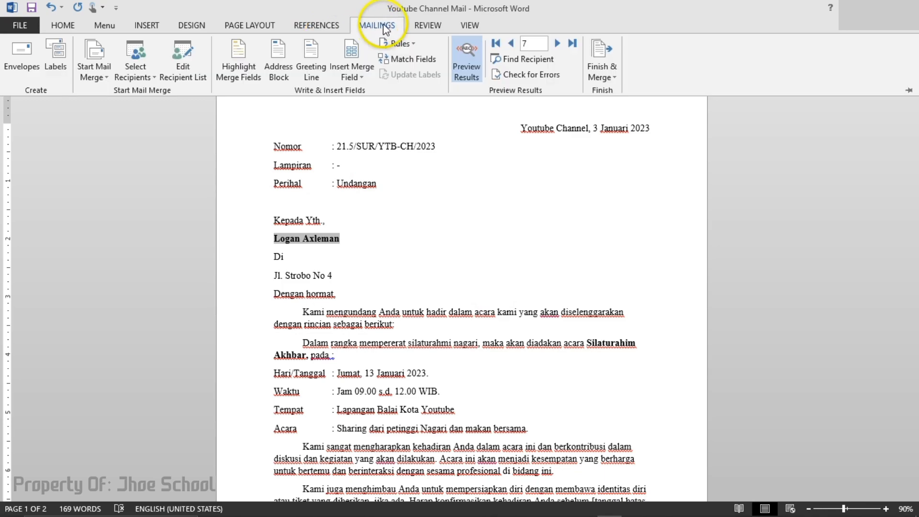
left_click(178, 60)
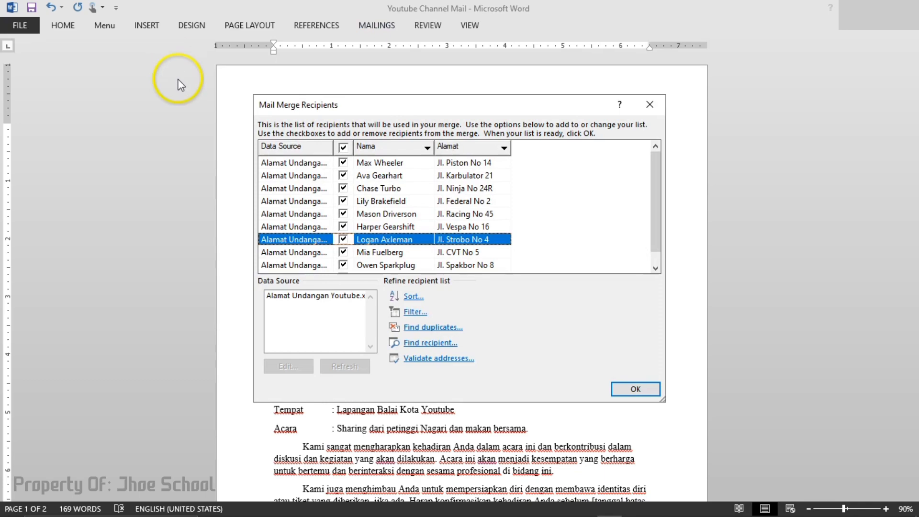
left_click(303, 296)
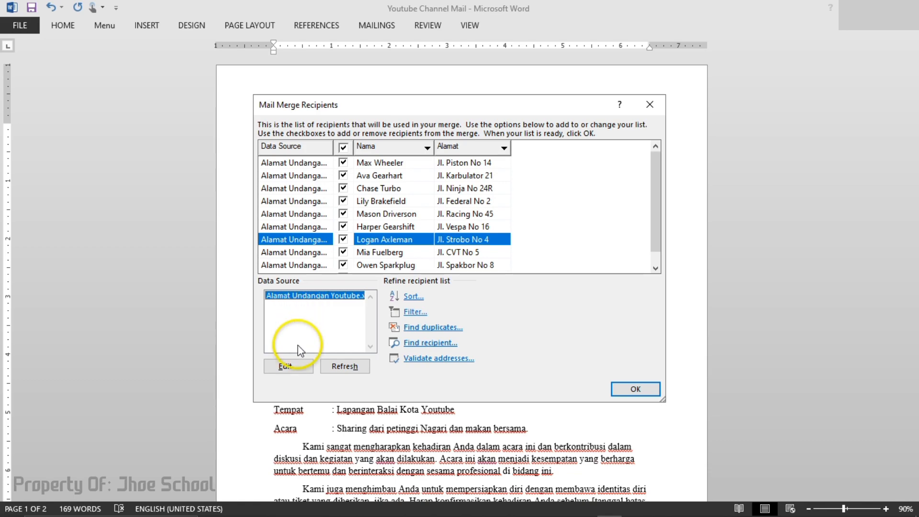
left_click(289, 373)
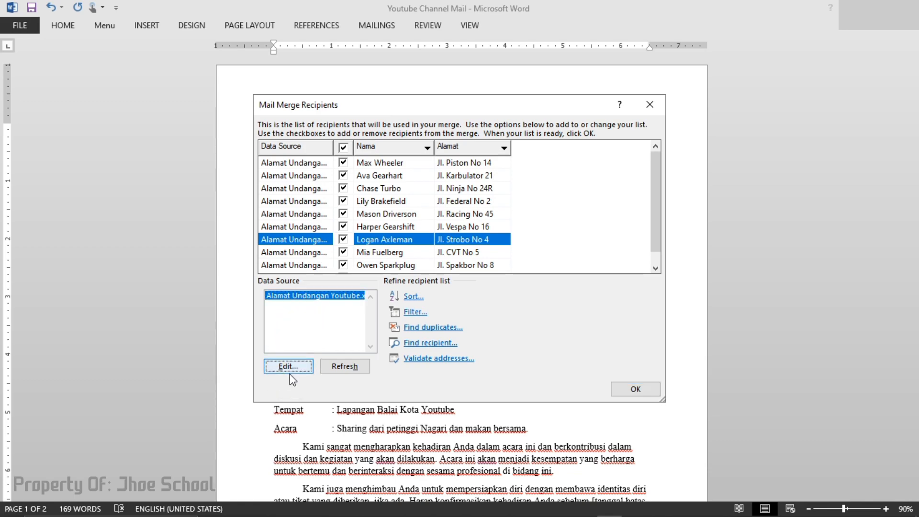
left_click(320, 204)
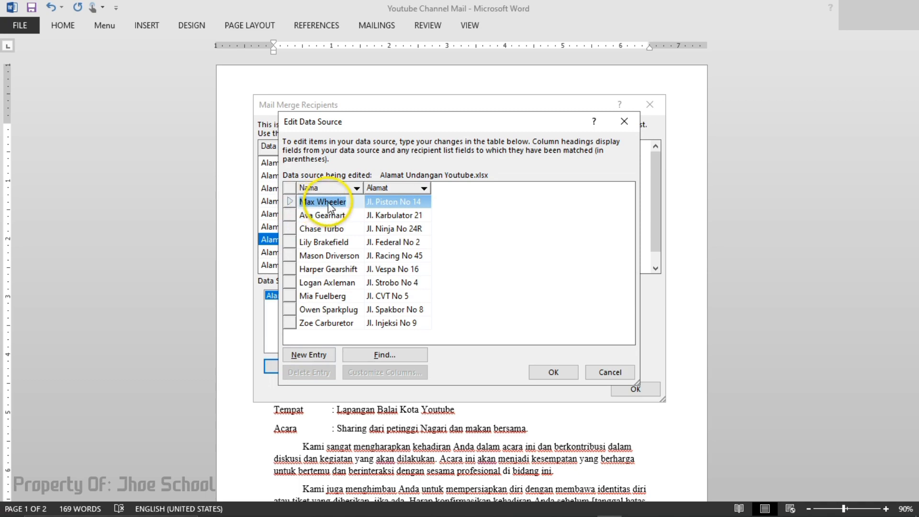
left_click_drag(363, 187, 373, 181)
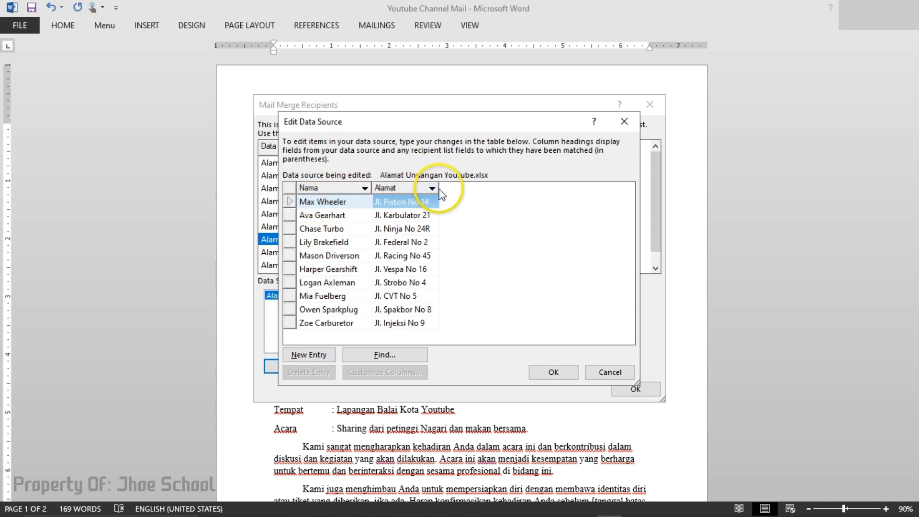
left_click_drag(439, 187, 443, 188)
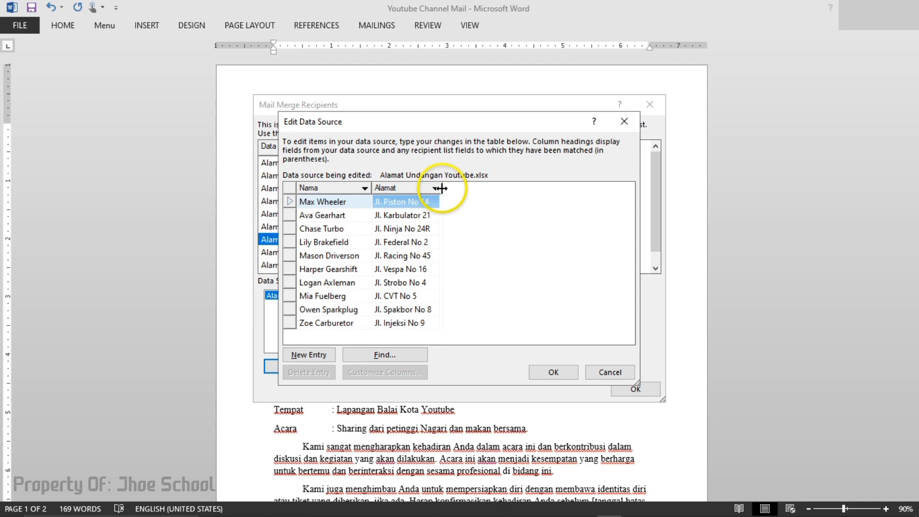
Replace the second recipient's name with a different full name and save the change to the recipient list and its source workbook.
left_click(341, 217)
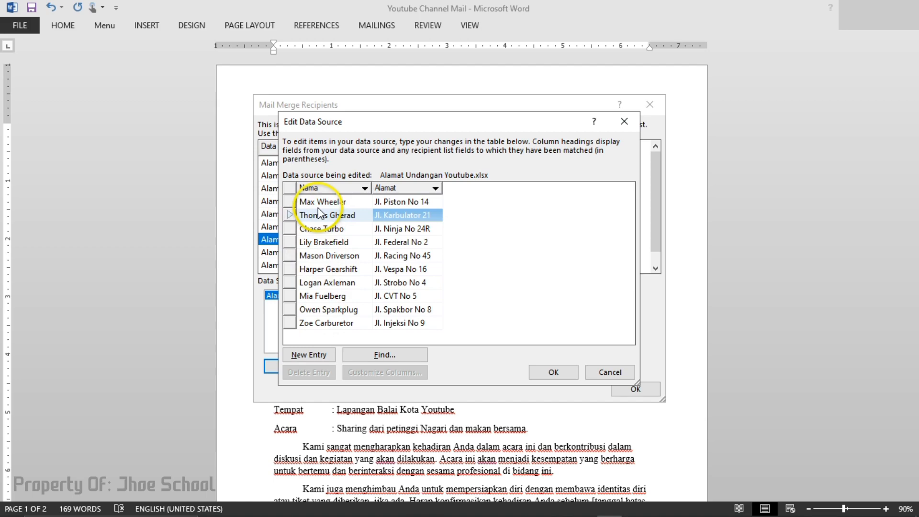
left_click(553, 372)
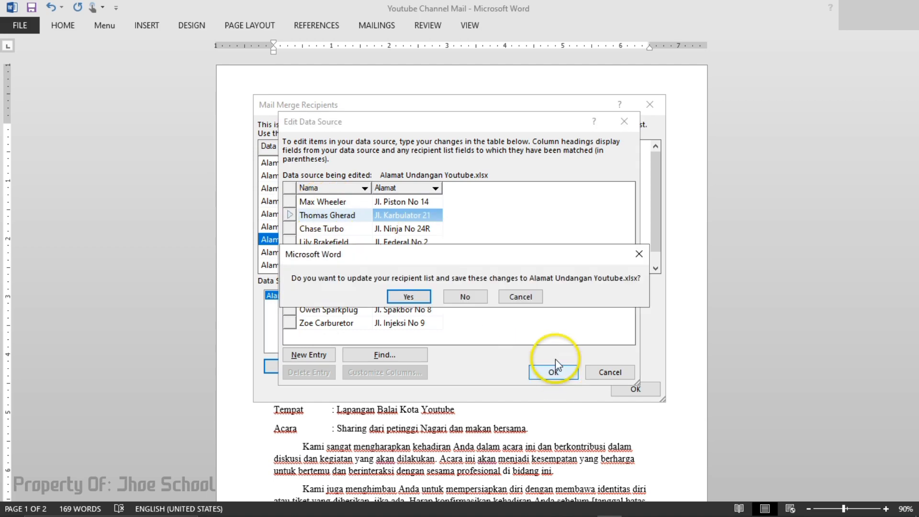
left_click(407, 296)
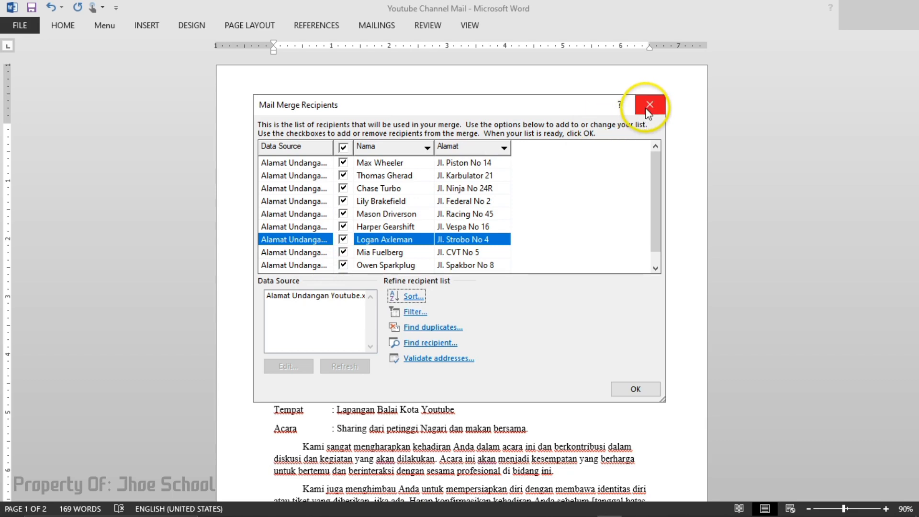
left_click(635, 389)
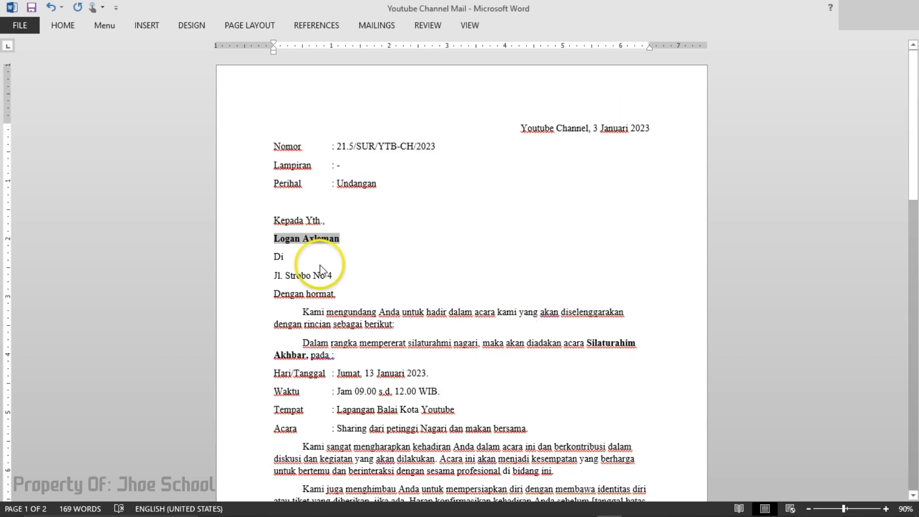
Step the merged letter preview back from the current recipient to record 2 to check the edited name.
left_click(378, 33)
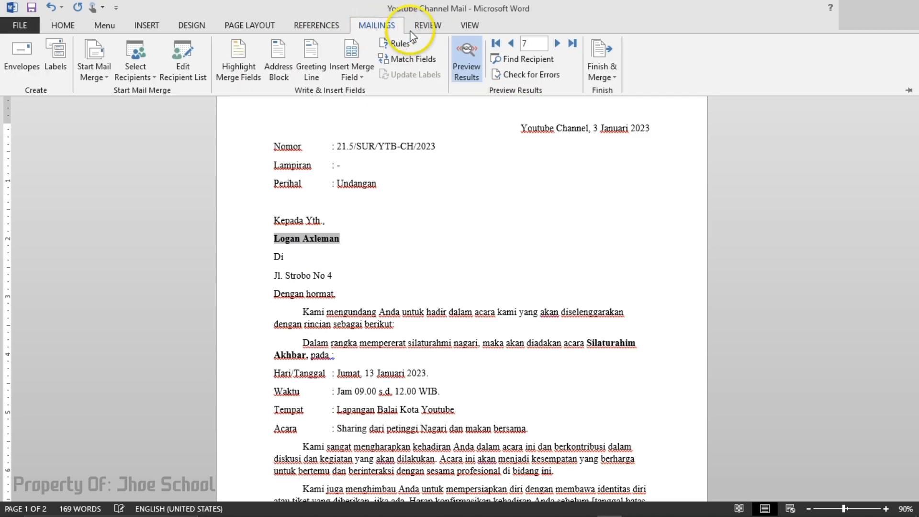
left_click(511, 47)
left_click(510, 48)
left_click(510, 48)
left_click(510, 47)
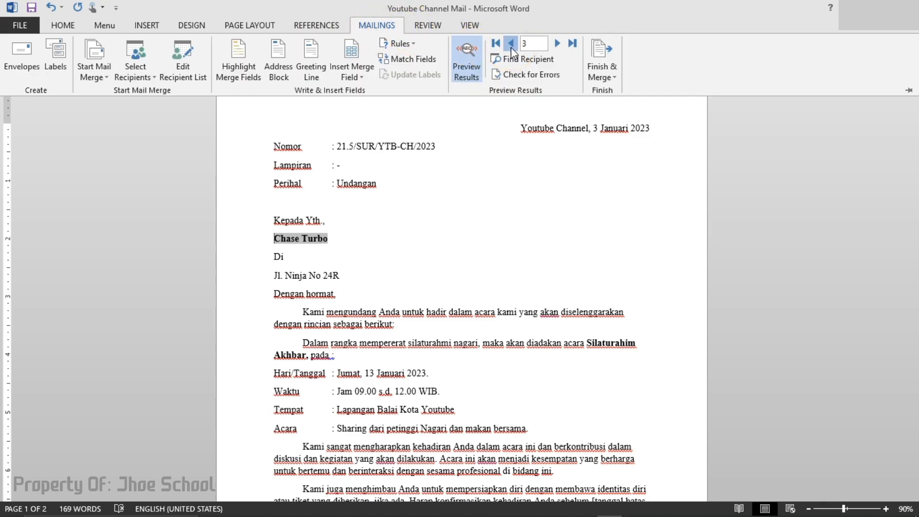
left_click(510, 47)
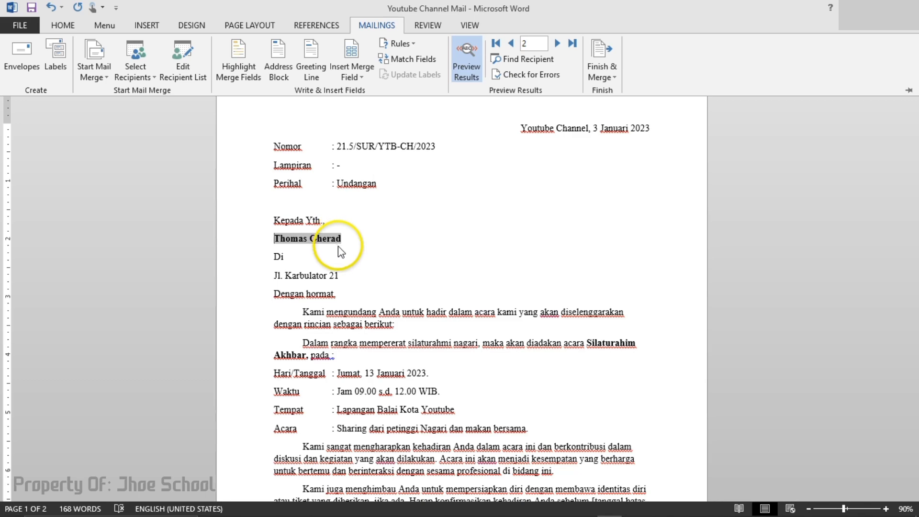
key("ctrl+F1")
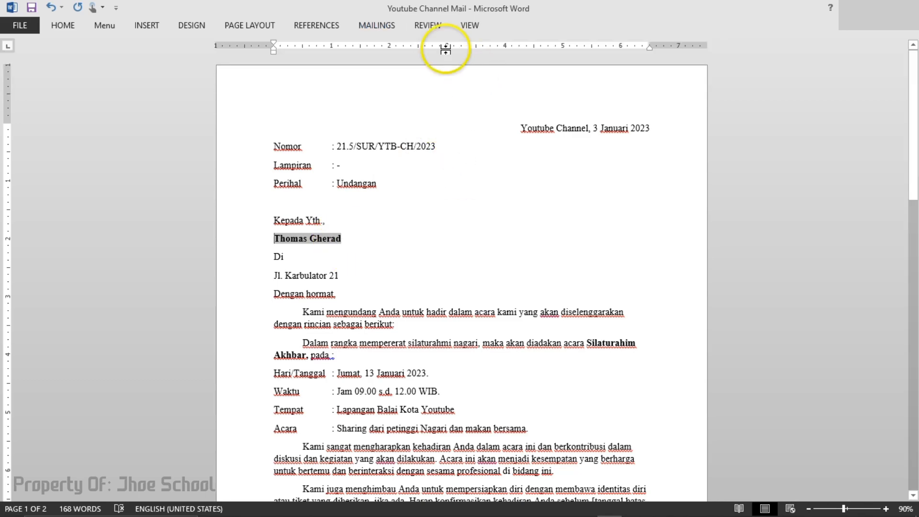
left_click(376, 26)
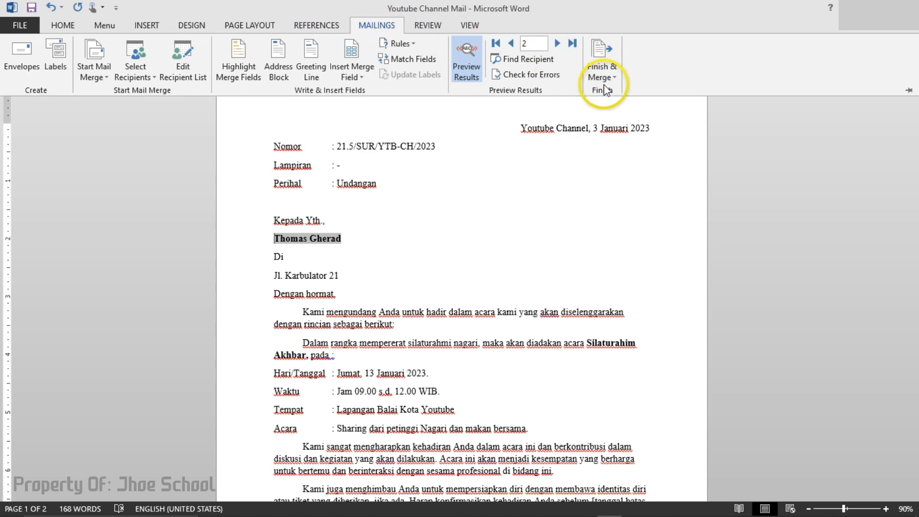
left_click(472, 213)
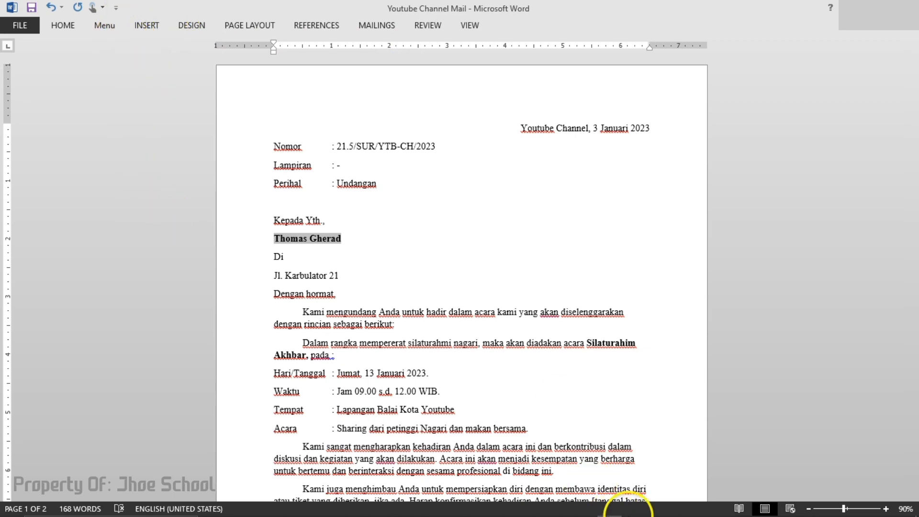
Open the Alamat Undangan Youtube workbook from the Jhoe Google folder in Excel as read-only to check the edited recipient.
mouse_move(633, 509)
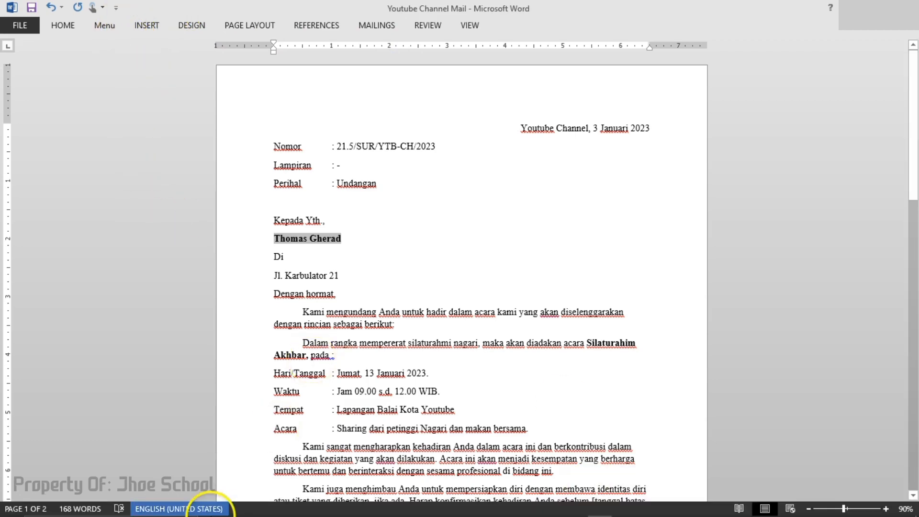
mouse_move(235, 507)
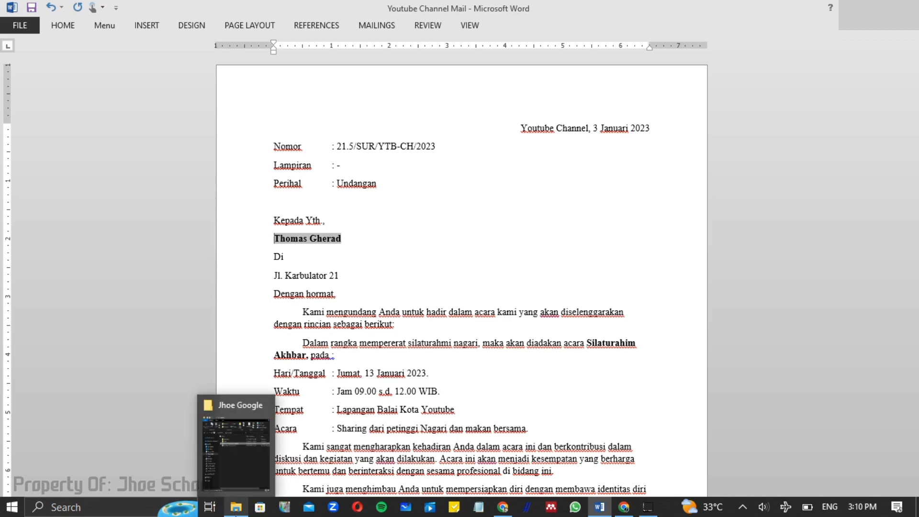
left_click(365, 25)
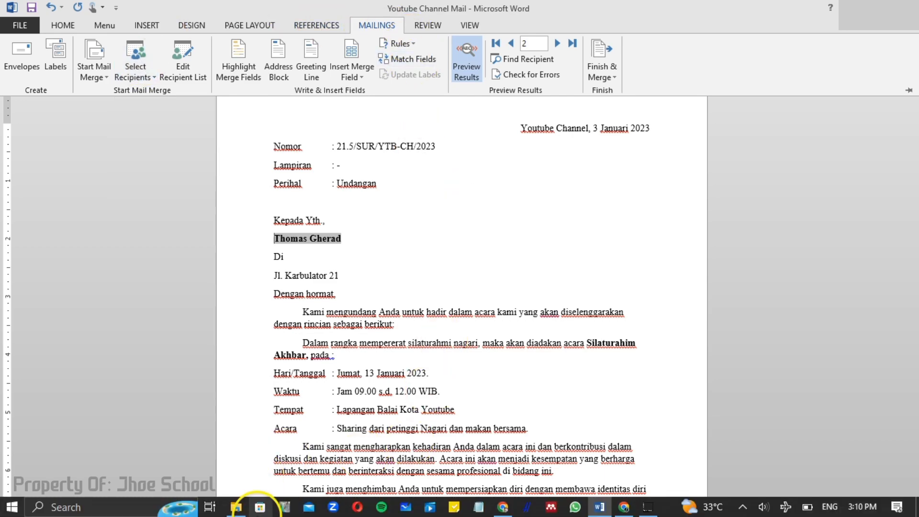
left_click(237, 508)
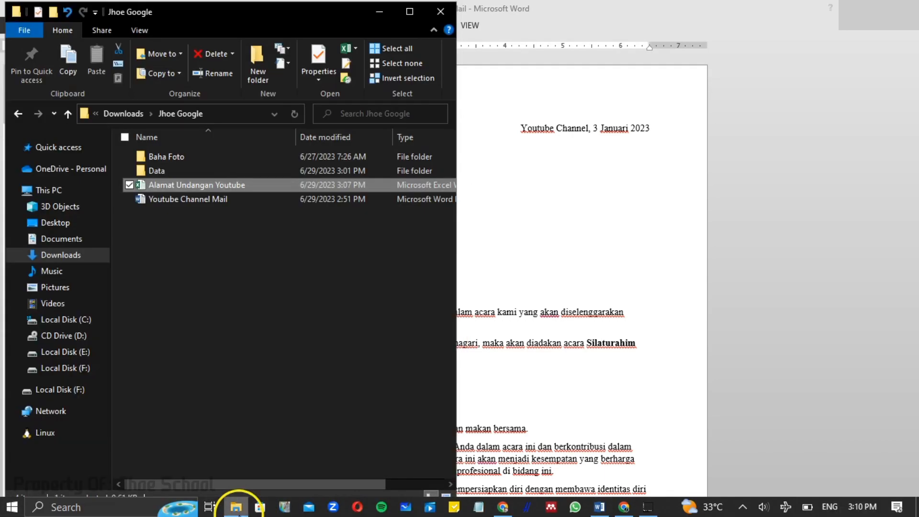
double_click(179, 187)
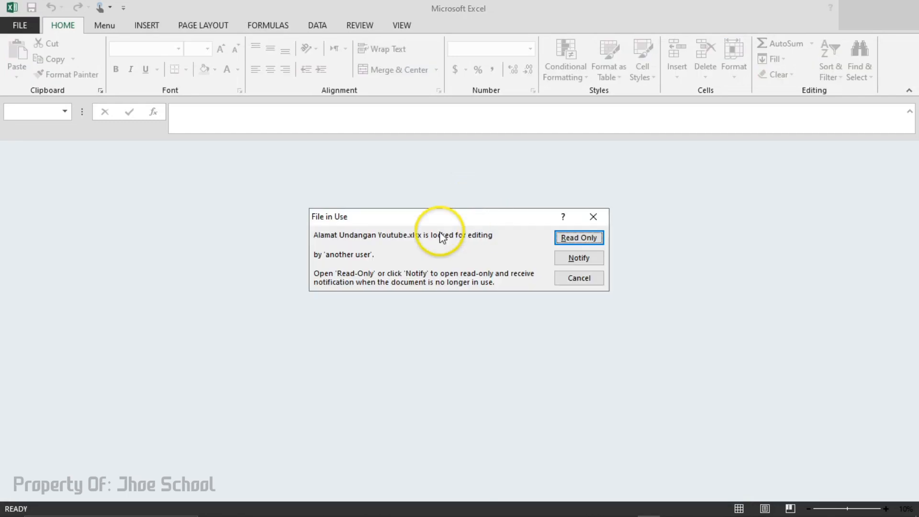
left_click(576, 242)
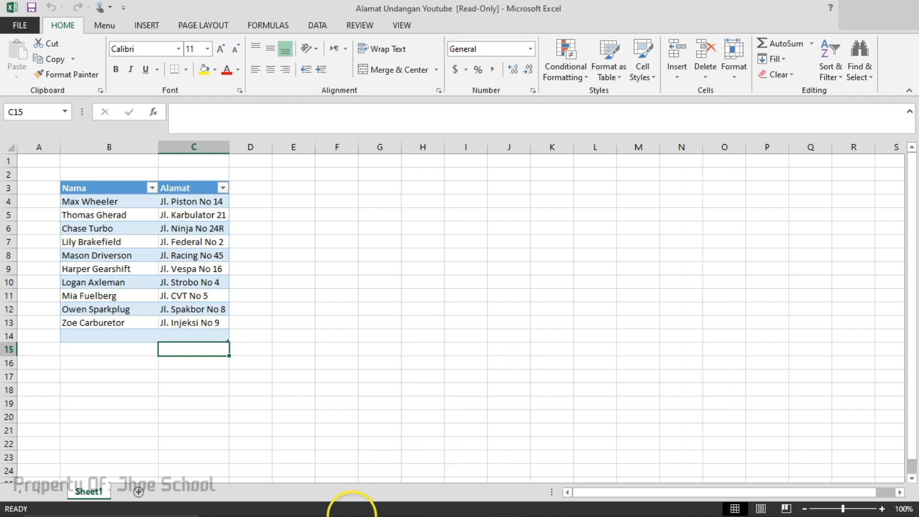
Switch back to the Youtube Channel Mail letter in Word and display its mail merge commands.
left_click(577, 506)
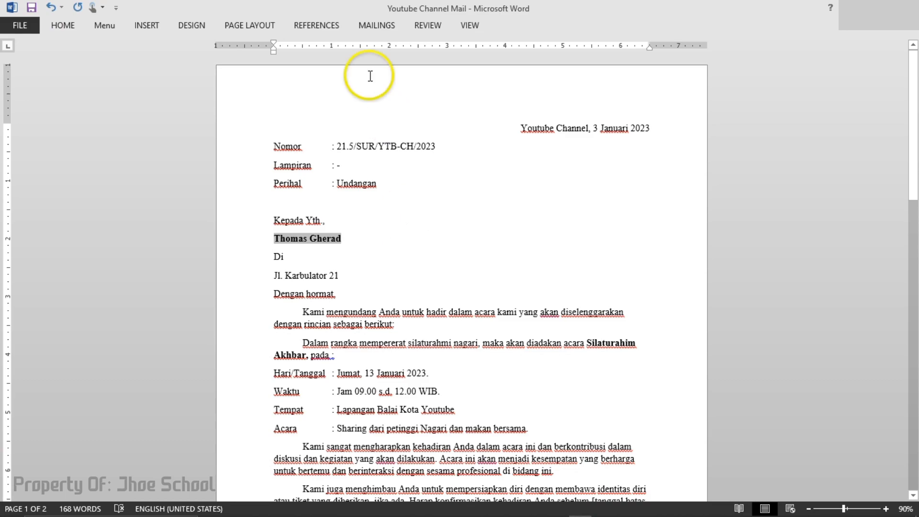
left_click(376, 26)
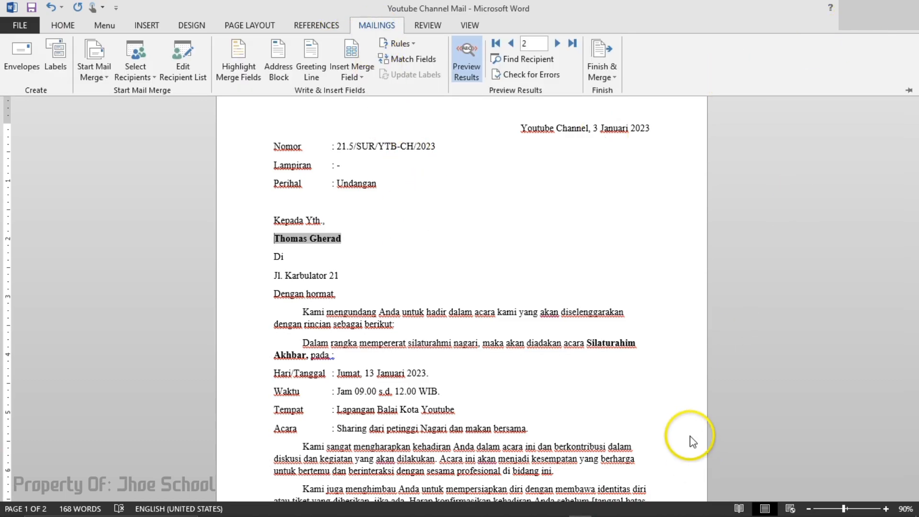
mouse_move(633, 513)
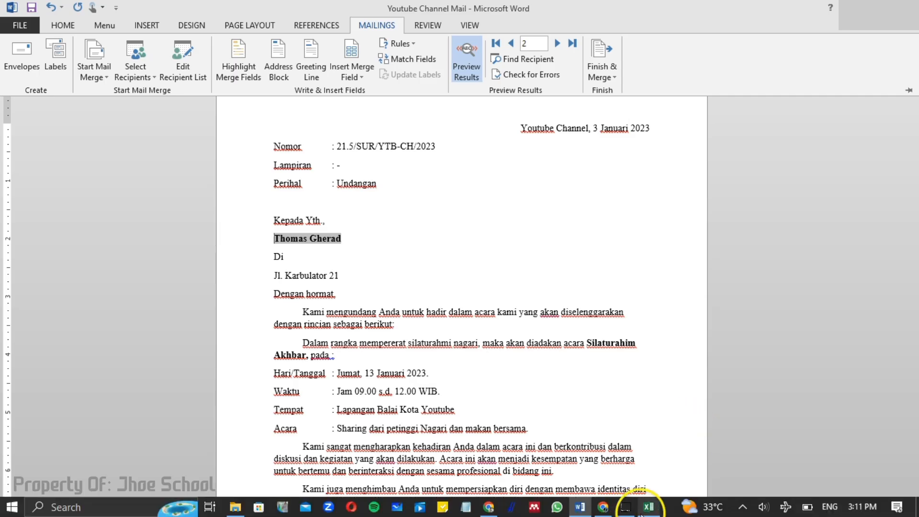